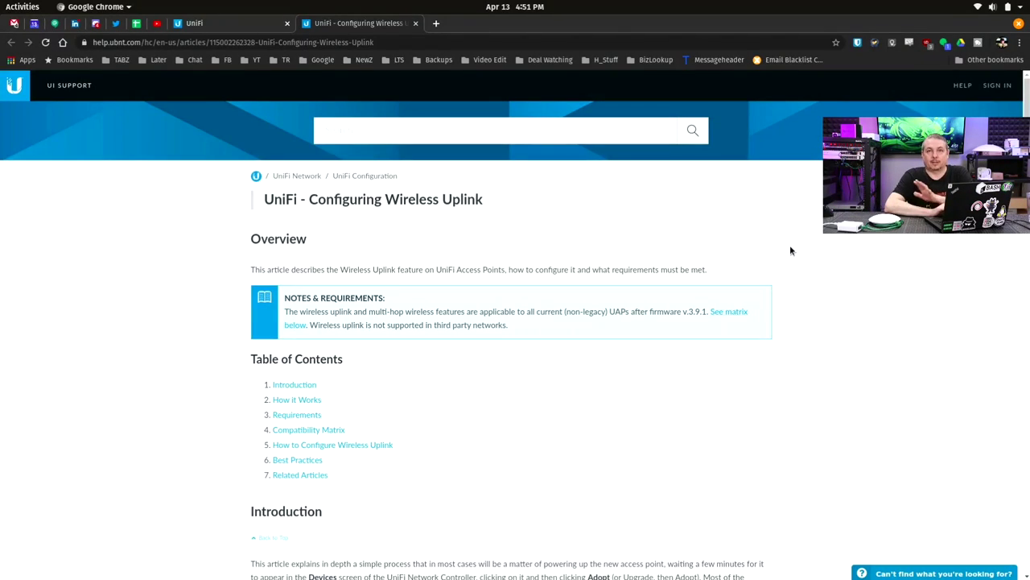
{"action": "scroll", "coordinate": [790, 251], "scroll_direction": "down", "scroll_amount": 10}
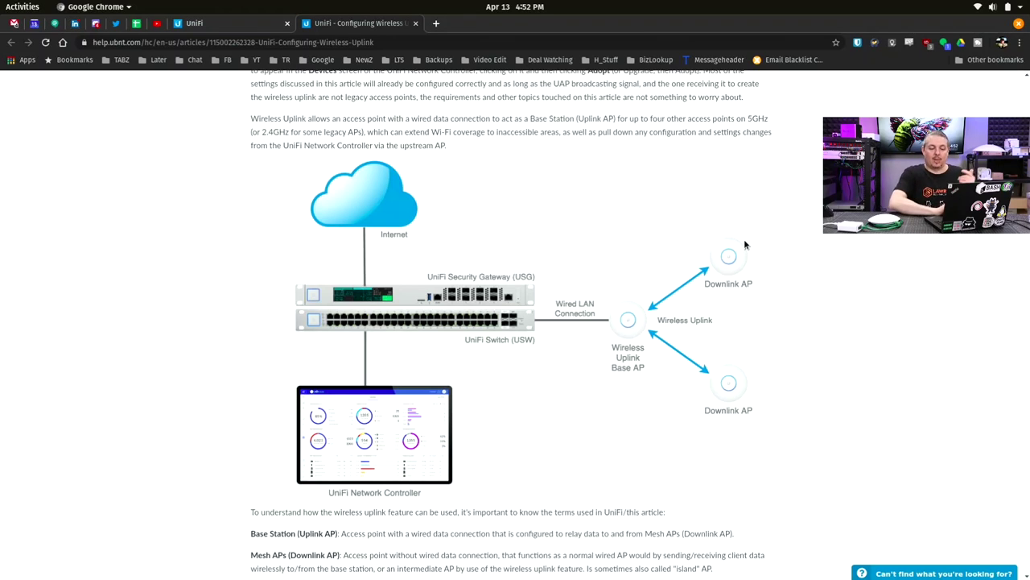
Scroll to the Multi-hop Wireless Uplink diagram of 1st-hop and 2nd-hop mesh APs.
{"action": "scroll", "coordinate": [744, 239], "scroll_direction": "down", "scroll_amount": 5}
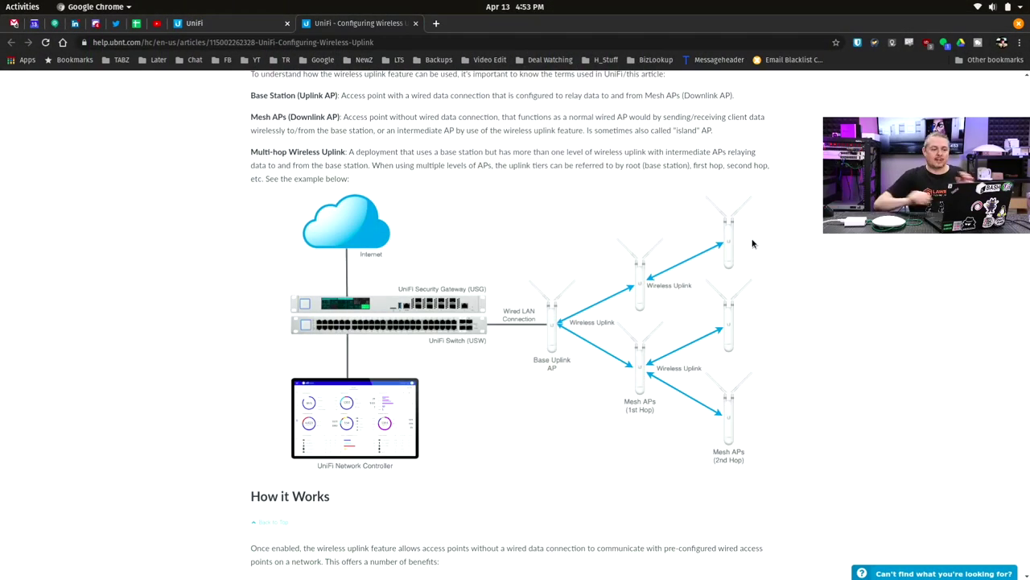
Look over the Compatibility Matrix tables, ending at How to Configure Wireless Uplink.
{"action": "scroll", "coordinate": [753, 243], "scroll_direction": "down", "scroll_amount": 3}
{"action": "scroll", "coordinate": [753, 243], "scroll_direction": "down", "scroll_amount": 15}
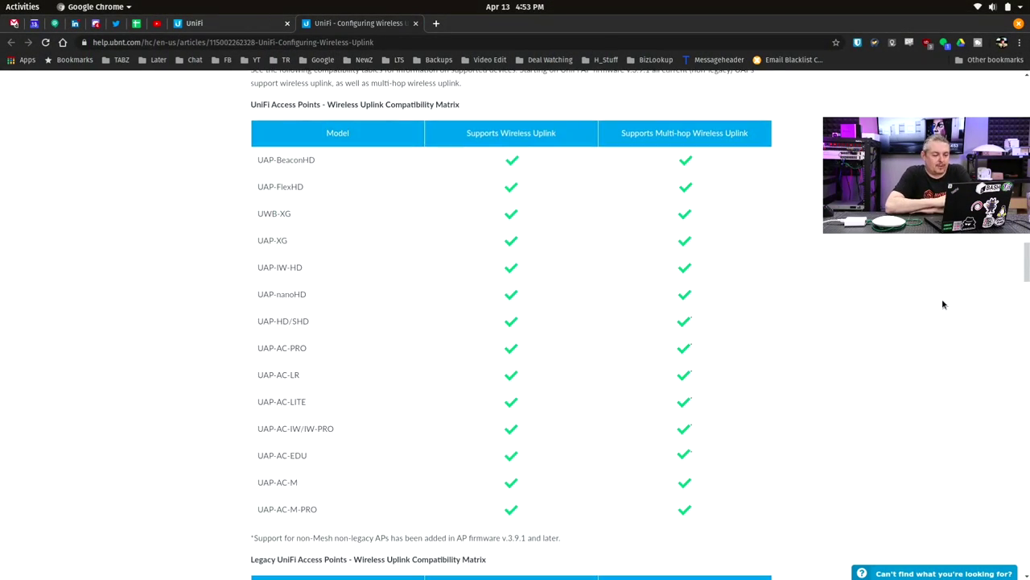
{"action": "scroll", "coordinate": [943, 304], "scroll_direction": "down", "scroll_amount": 1}
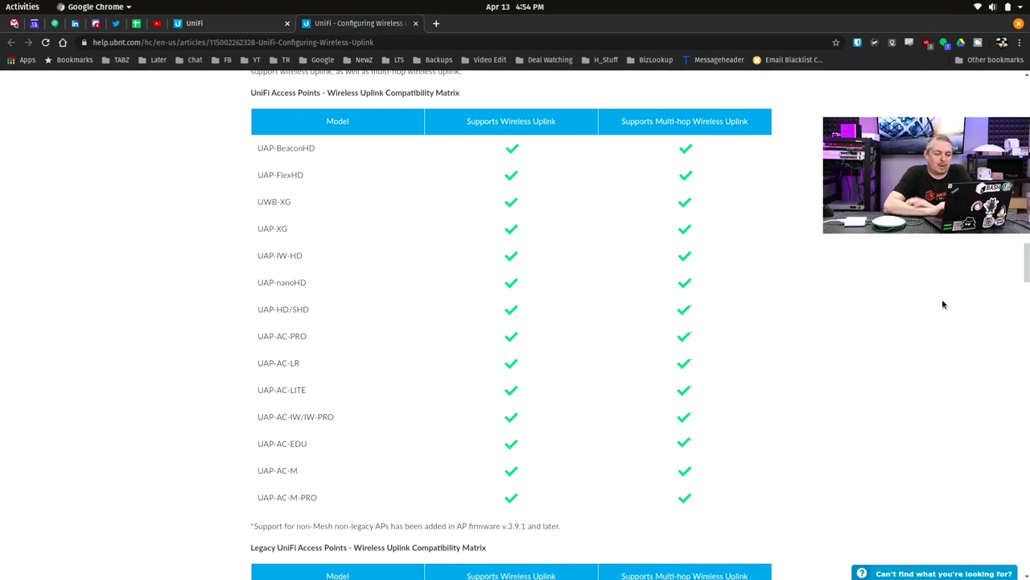
{"action": "scroll", "coordinate": [944, 304], "scroll_direction": "up", "scroll_amount": 3}
{"action": "scroll", "coordinate": [943, 304], "scroll_direction": "down", "scroll_amount": 2}
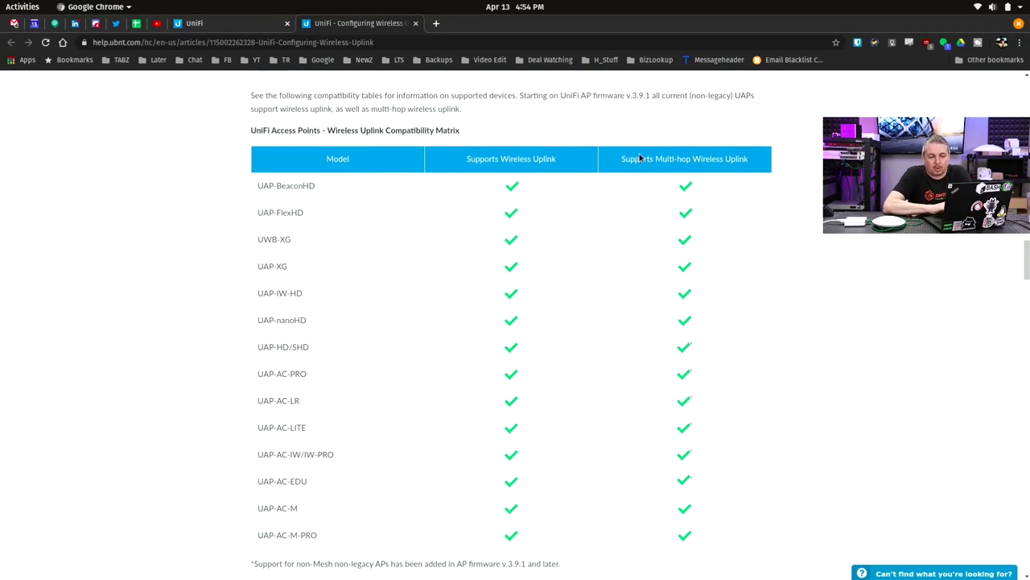
{"action": "scroll", "coordinate": [811, 209], "scroll_direction": "down", "scroll_amount": 6}
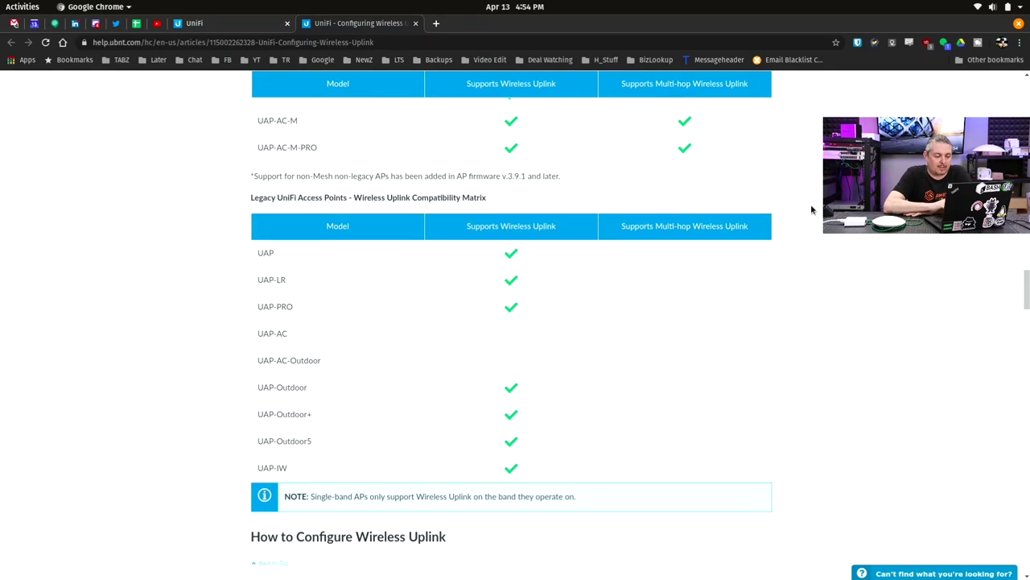
{"action": "scroll", "coordinate": [270, 378], "scroll_direction": "up", "scroll_amount": 4}
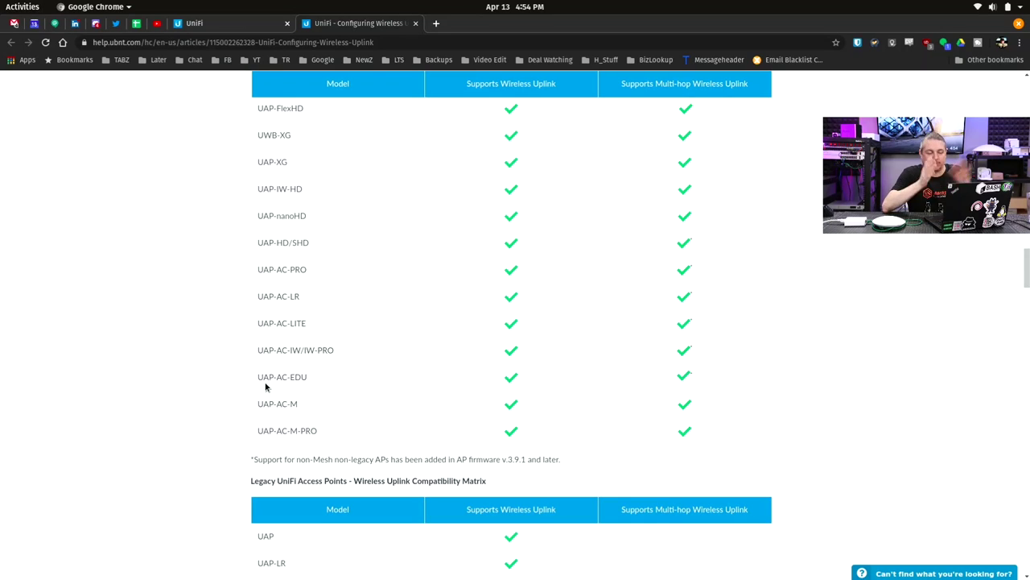
{"action": "scroll", "coordinate": [266, 386], "scroll_direction": "down", "scroll_amount": 1}
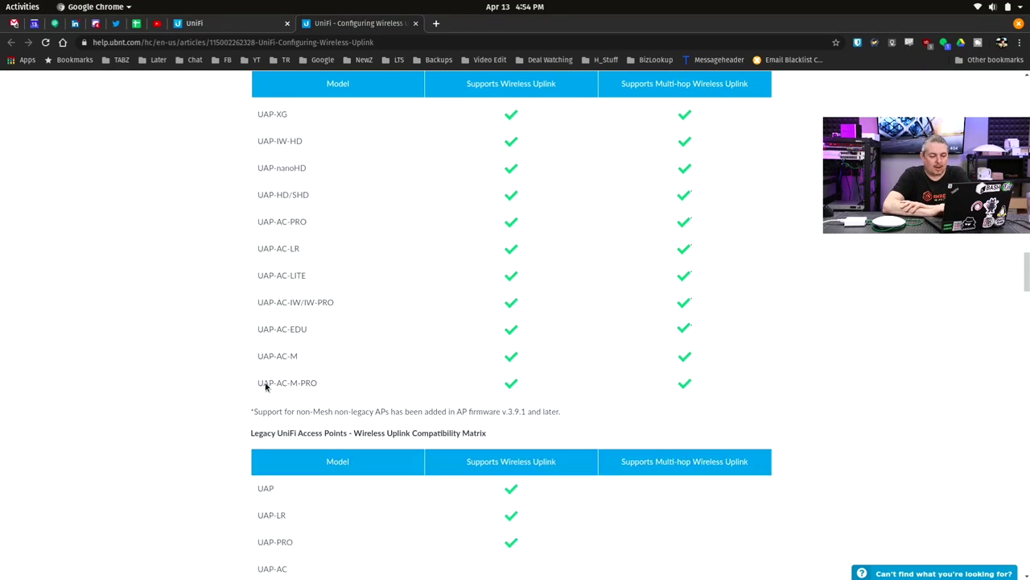
{"action": "scroll", "coordinate": [265, 386], "scroll_direction": "down", "scroll_amount": 4}
Read past Wireless Uplinks screenshots and Maps/Topology to Best Practices' band selection by UAP generation.
{"action": "scroll", "coordinate": [683, 335], "scroll_direction": "down", "scroll_amount": 2}
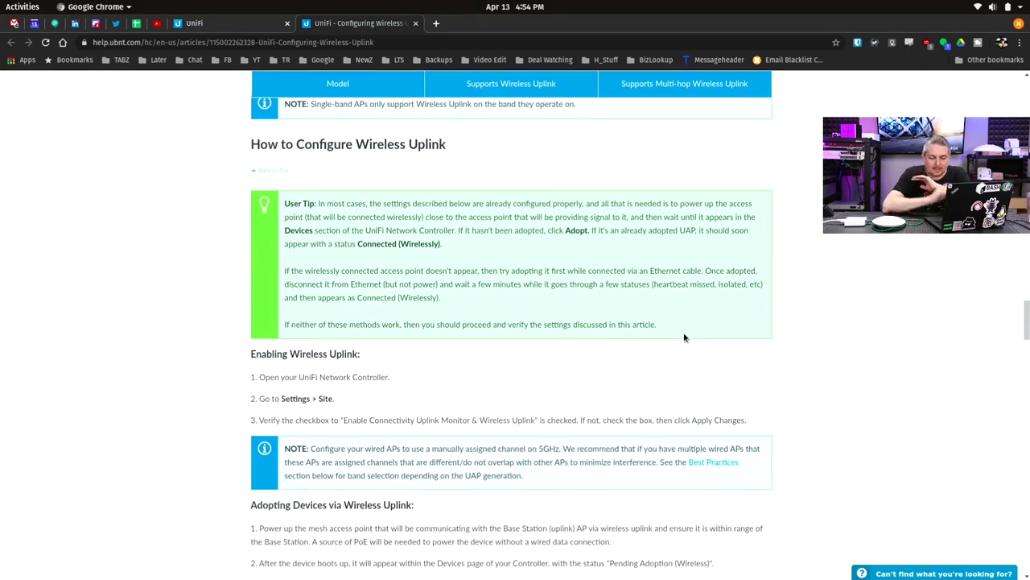
{"action": "scroll", "coordinate": [684, 336], "scroll_direction": "down", "scroll_amount": 4}
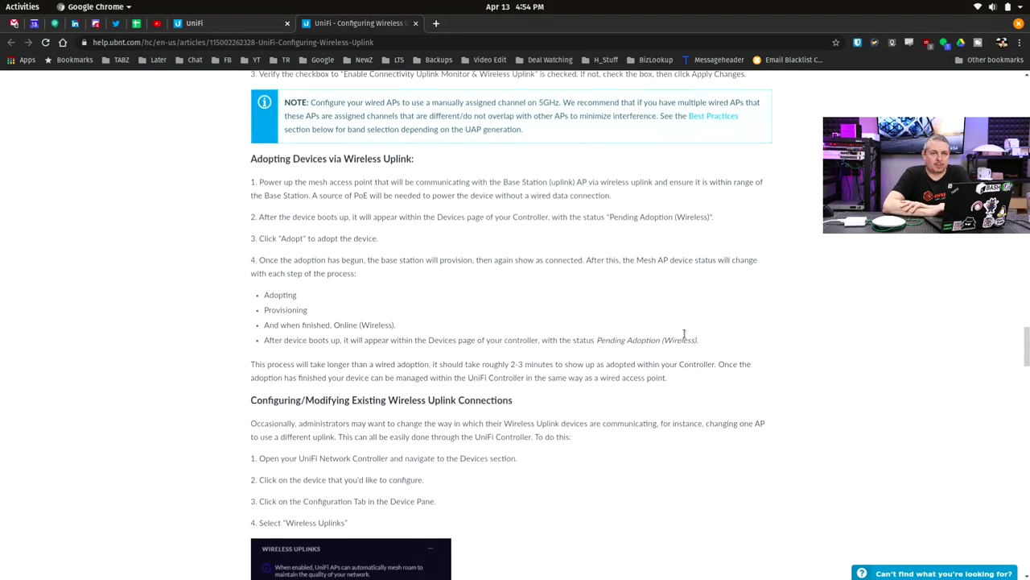
{"action": "scroll", "coordinate": [684, 334], "scroll_direction": "down", "scroll_amount": 7}
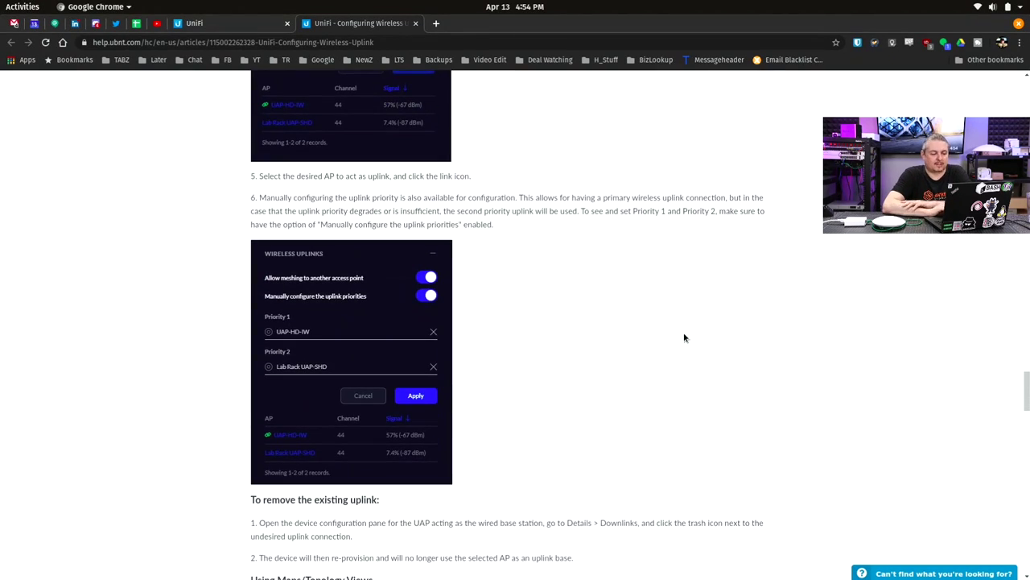
{"action": "scroll", "coordinate": [684, 337], "scroll_direction": "up", "scroll_amount": 2}
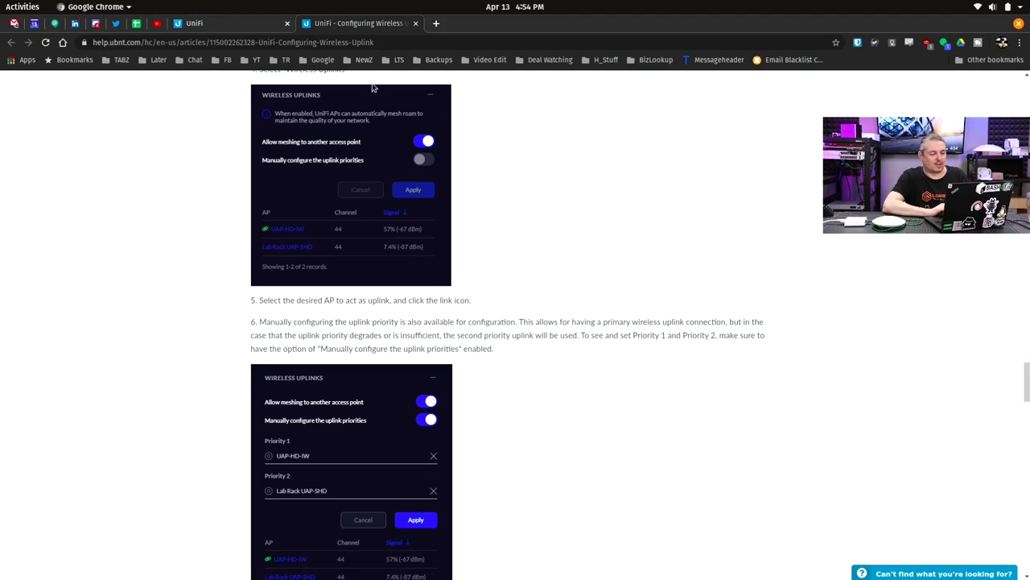
{"action": "scroll", "coordinate": [657, 380], "scroll_direction": "down", "scroll_amount": 4}
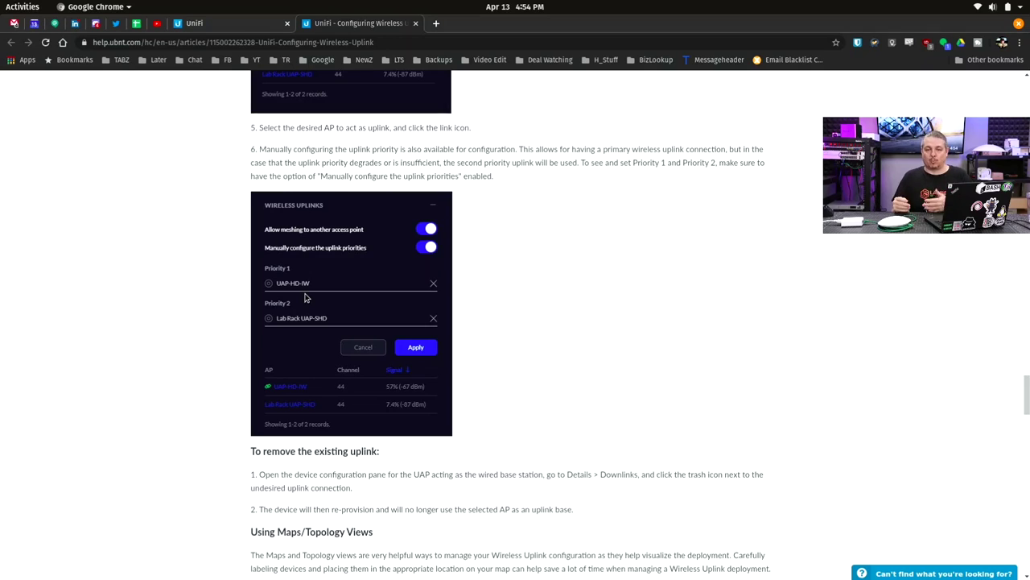
{"action": "scroll", "coordinate": [304, 298], "scroll_direction": "down", "scroll_amount": 6}
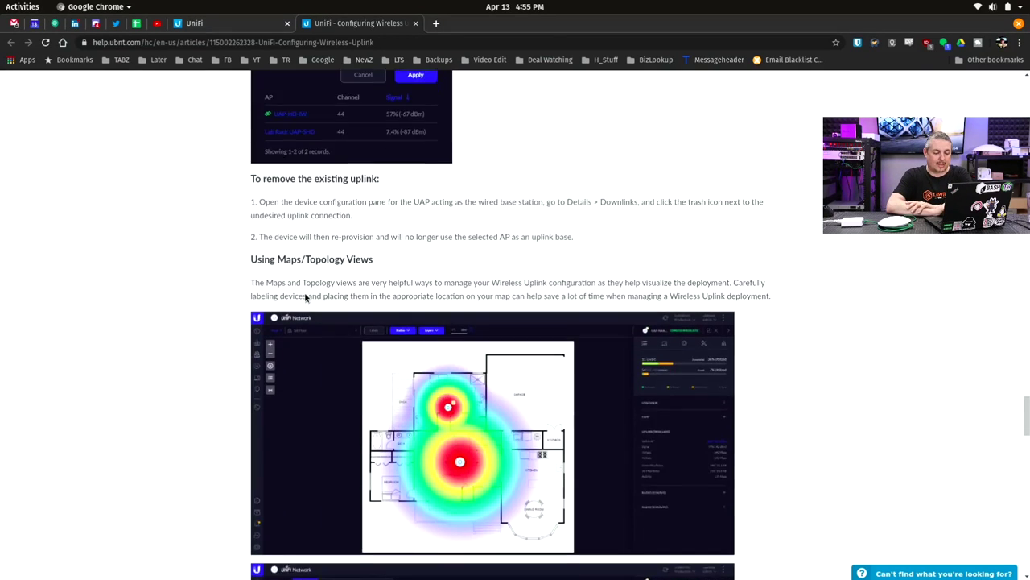
{"action": "scroll", "coordinate": [304, 298], "scroll_direction": "down", "scroll_amount": 9}
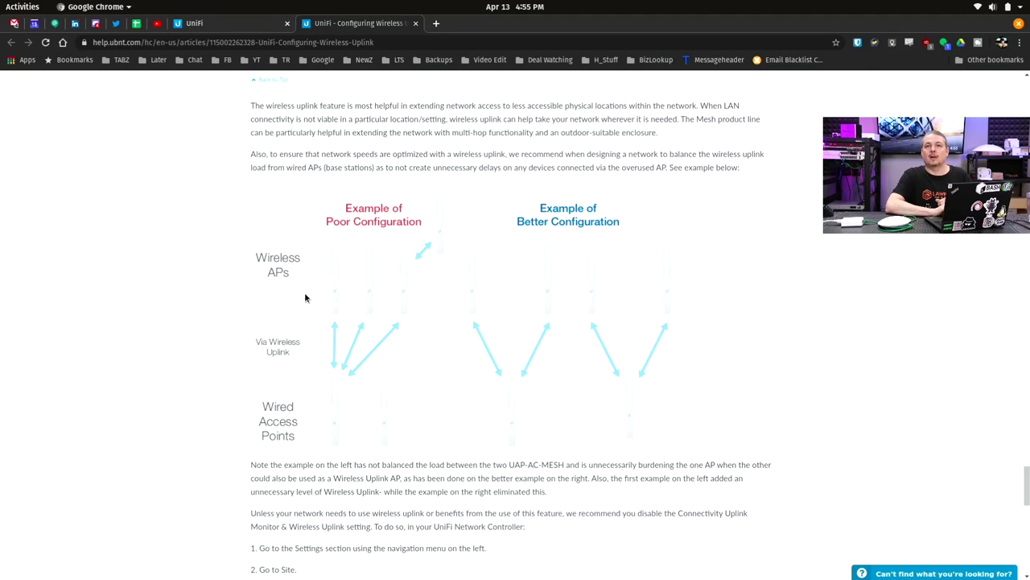
{"action": "scroll", "coordinate": [304, 297], "scroll_direction": "down", "scroll_amount": 5}
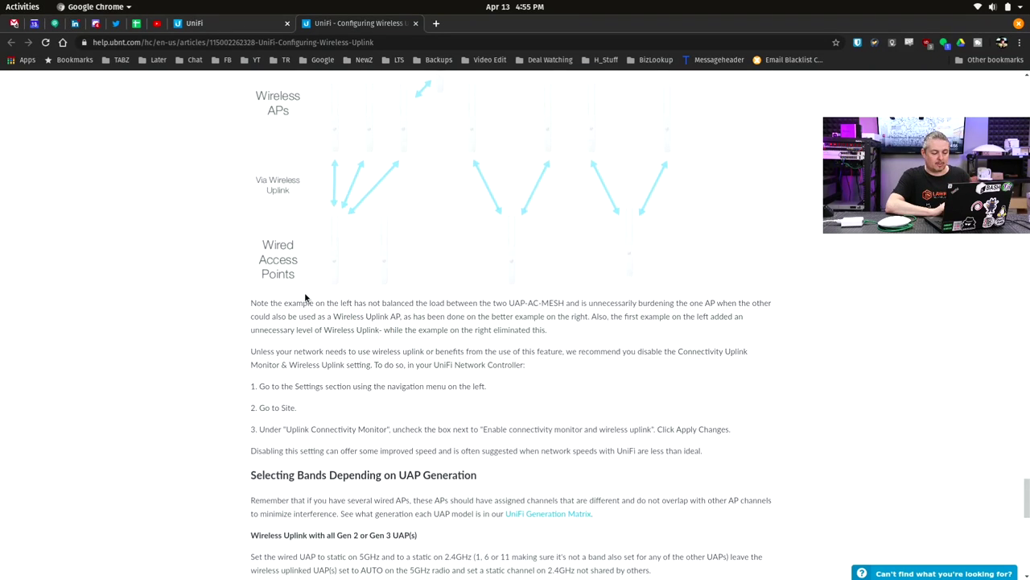
Switch to the controller's topology map showing Studio Table Nano HD meshed to New Better LTS NanoHD WiFi.
{"action": "left_click", "coordinate": [234, 27]}
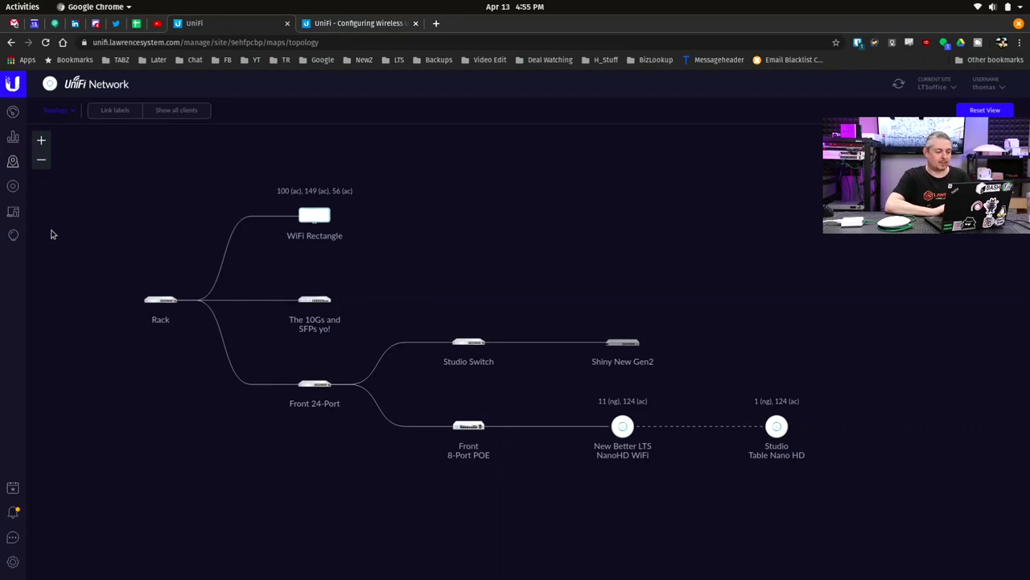
Open Studio Table Nano HD from the Devices list in a floating details panel.
{"action": "left_click", "coordinate": [13, 187]}
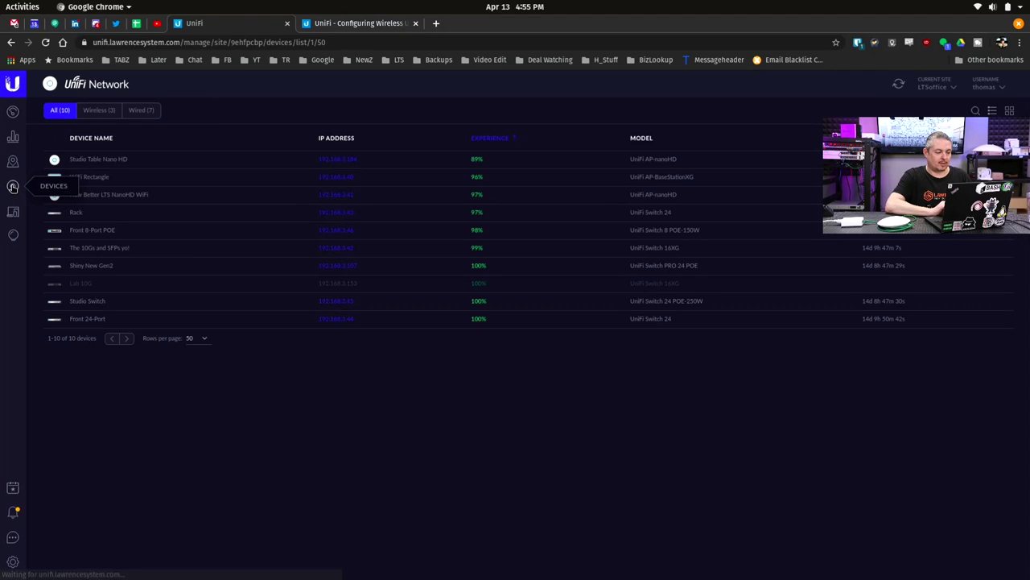
{"action": "left_click", "coordinate": [161, 165]}
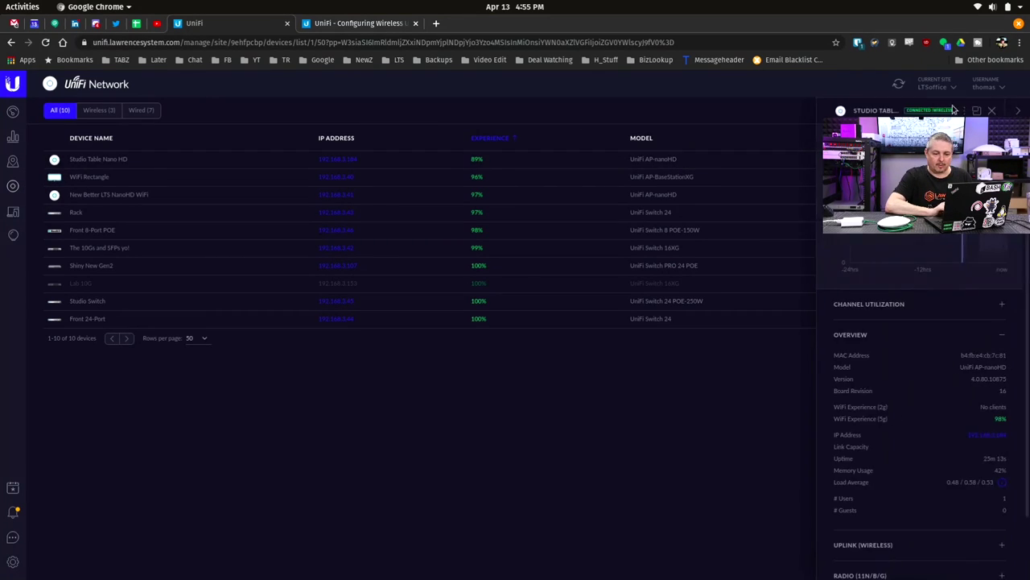
{"action": "left_click", "coordinate": [977, 110]}
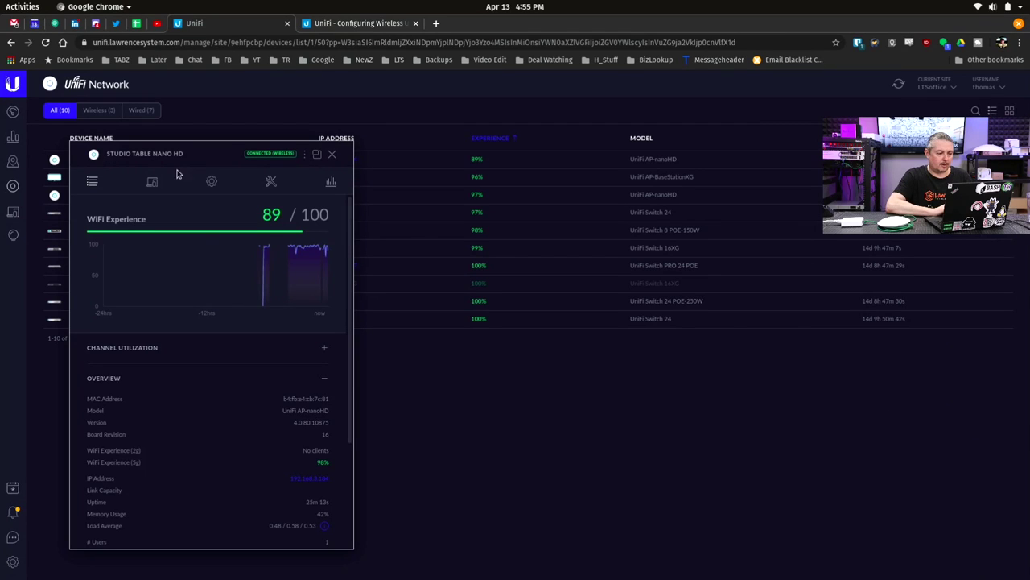
{"action": "left_click_drag", "start_coordinate": [203, 154], "coordinate": [401, 108]}
Inspect its Config > Wireless Uplinks settings, then close the panel.
{"action": "left_click", "coordinate": [388, 138]}
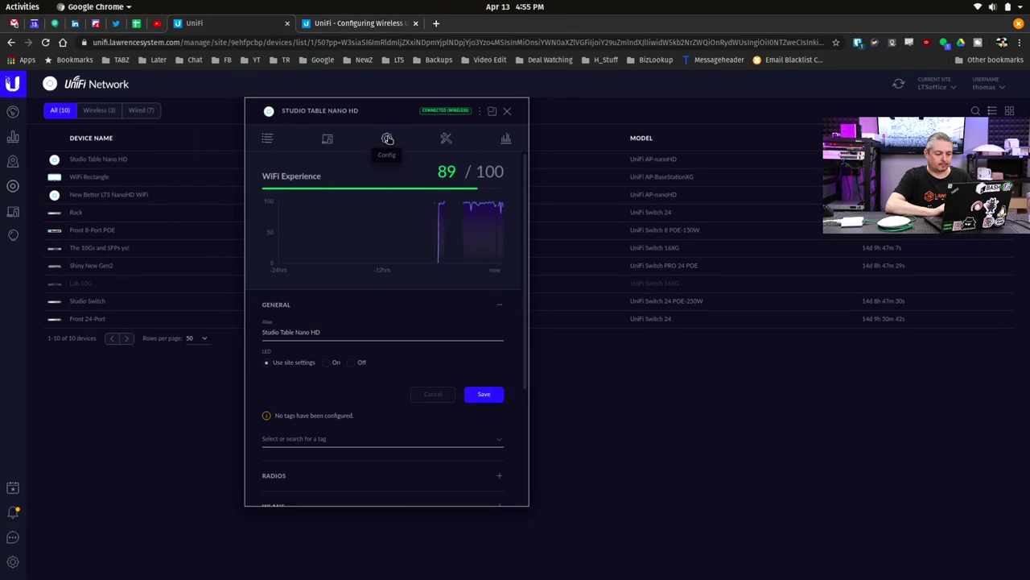
{"action": "scroll", "coordinate": [354, 457], "scroll_direction": "down", "scroll_amount": 3}
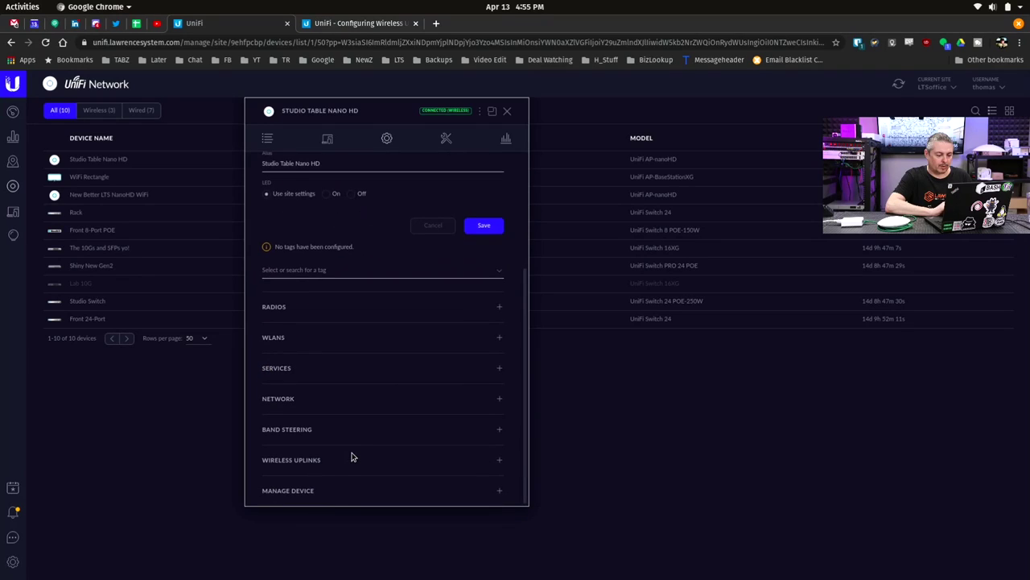
{"action": "left_click", "coordinate": [326, 459]}
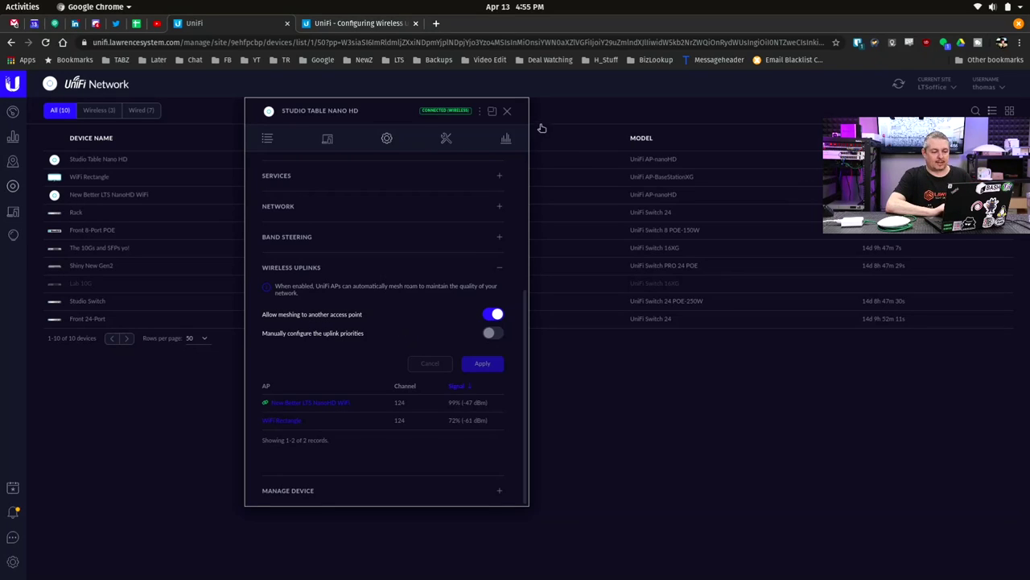
{"action": "left_click", "coordinate": [507, 110]}
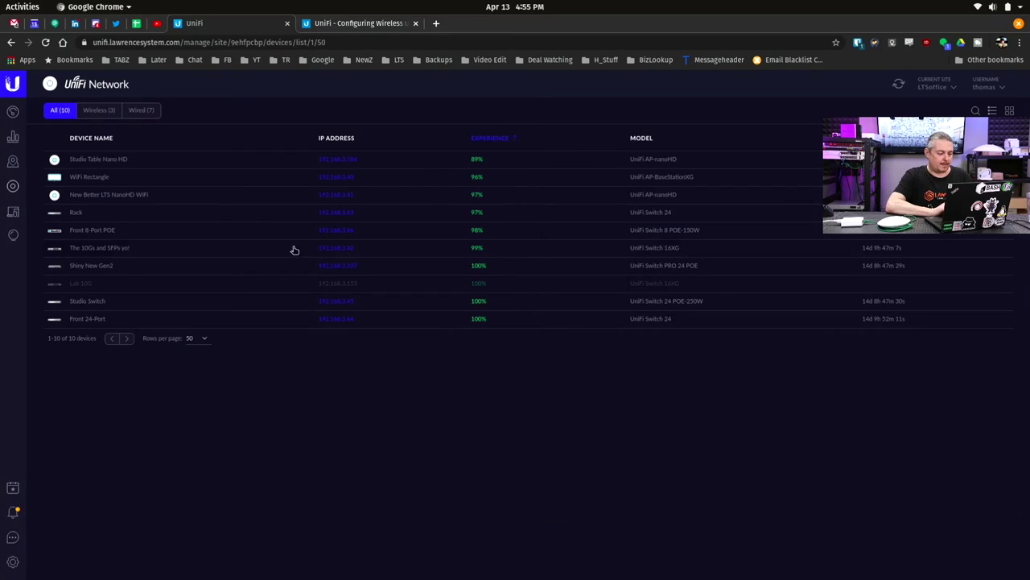
Check the Uplink Connectivity Monitor option in Settings > Site.
{"action": "left_click", "coordinate": [14, 564]}
{"action": "scroll", "coordinate": [583, 325], "scroll_direction": "down", "scroll_amount": 3}
{"action": "scroll", "coordinate": [585, 326], "scroll_direction": "down", "scroll_amount": 1}
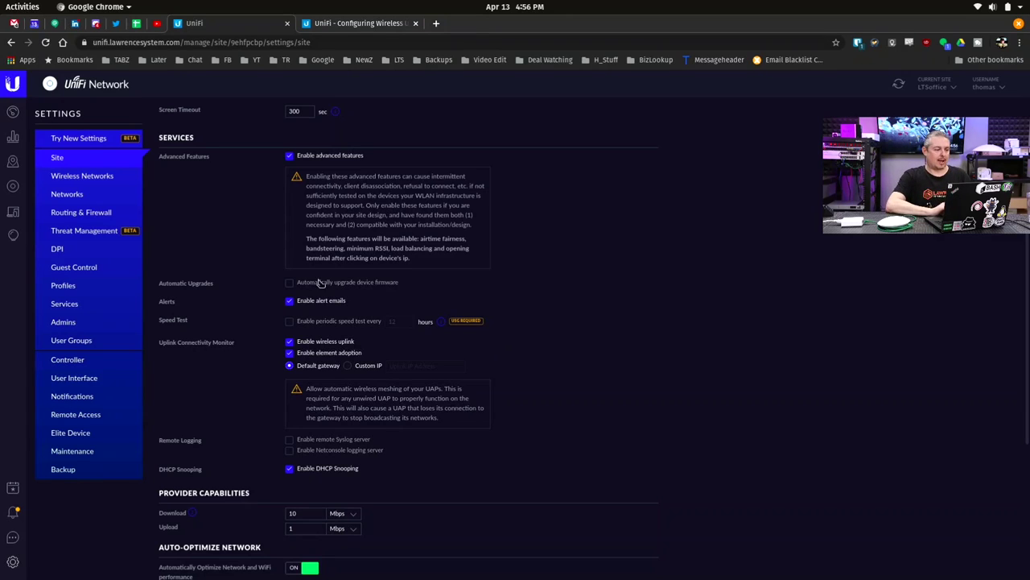
On the topology map, show Studio Table Nano HD's connected clients.
{"action": "left_click", "coordinate": [13, 160]}
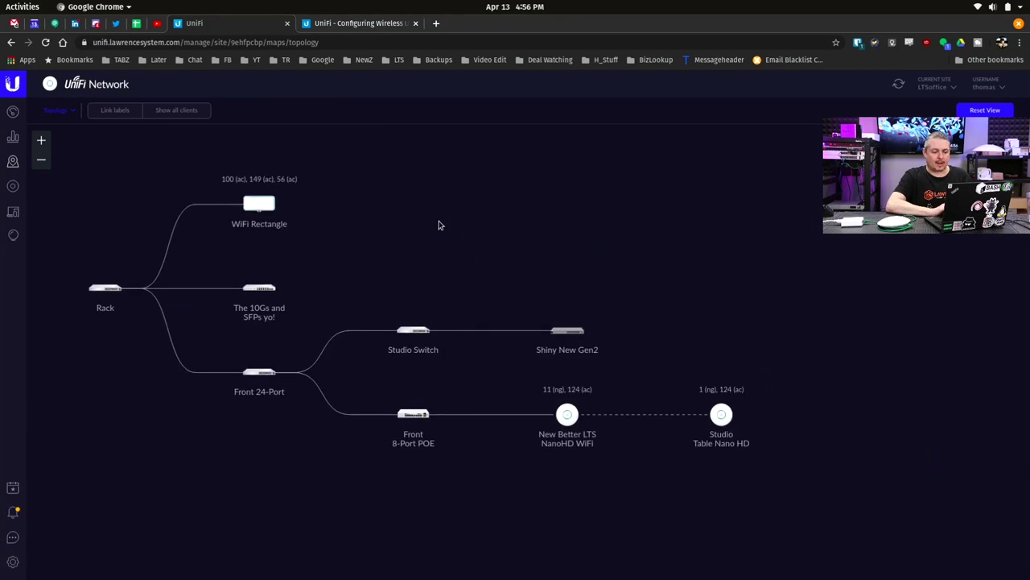
{"action": "left_click", "coordinate": [723, 435]}
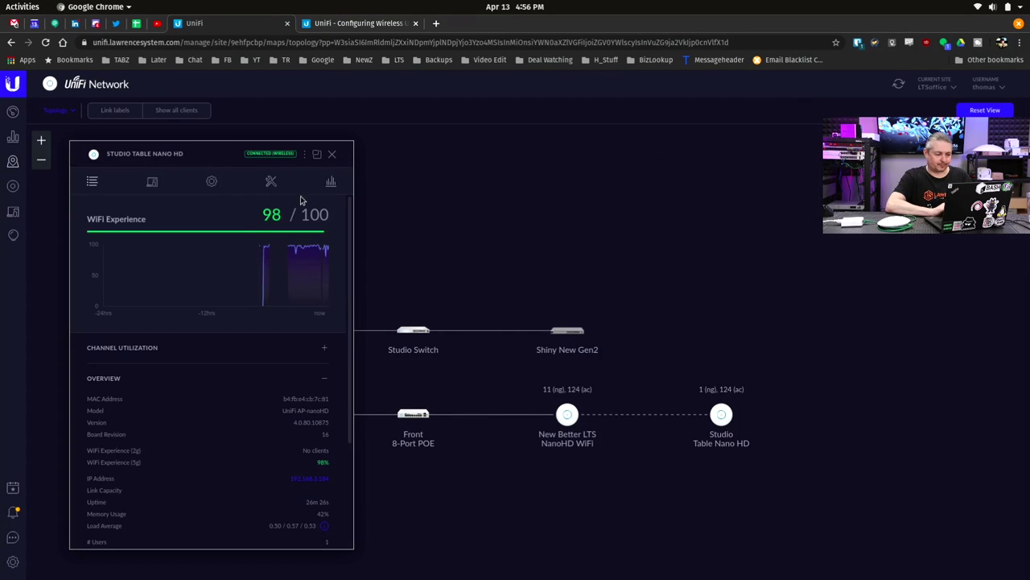
{"action": "left_click", "coordinate": [152, 181]}
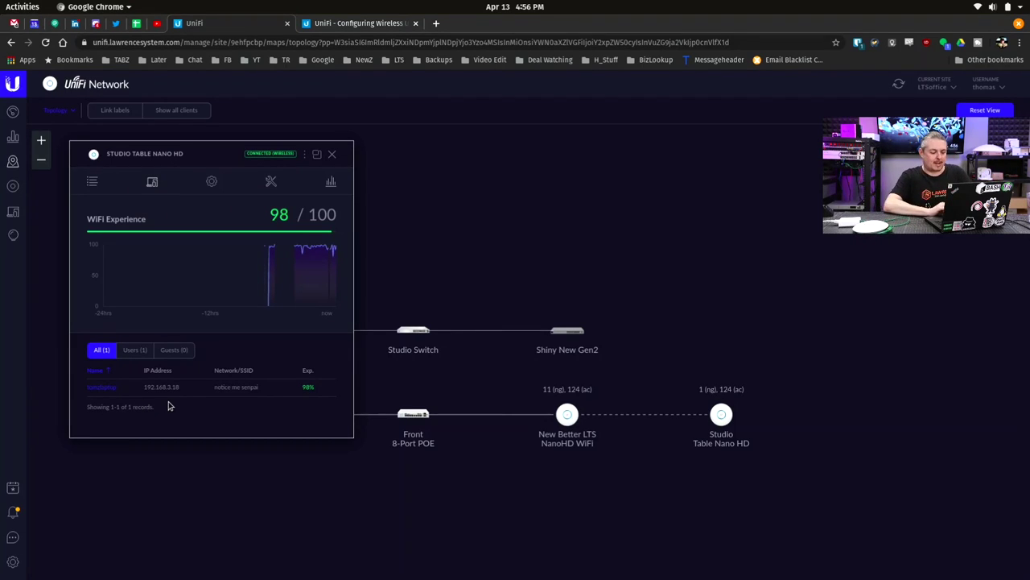
Rerun mca-dump in Terminal, select MAC 34:e1:2d:84:14:76, then view wavemon stats for wlp5s0.
{"action": "key", "text": "alt+Tab"}
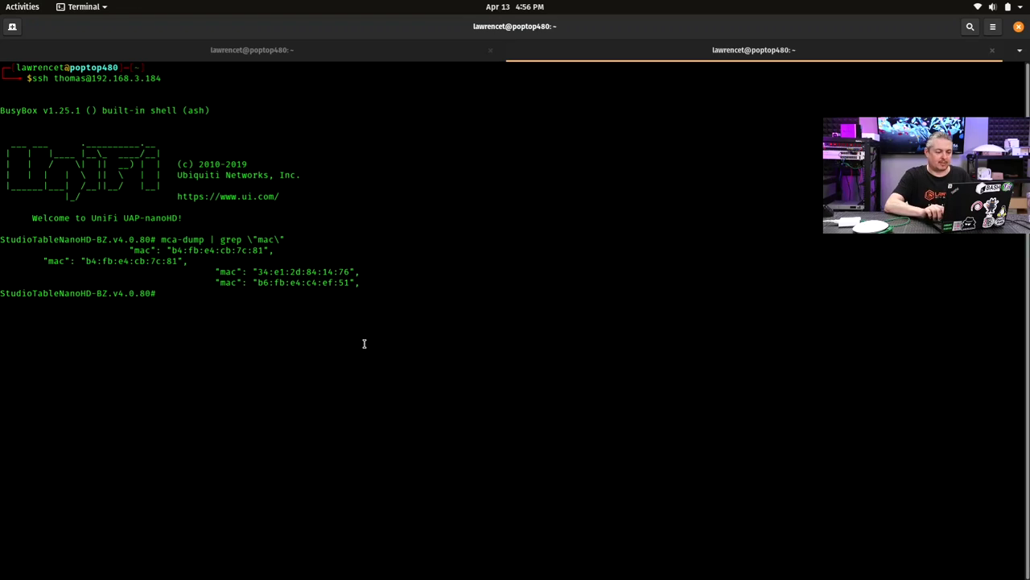
{"action": "key", "text": "Up"}
{"action": "key", "text": "Return"}
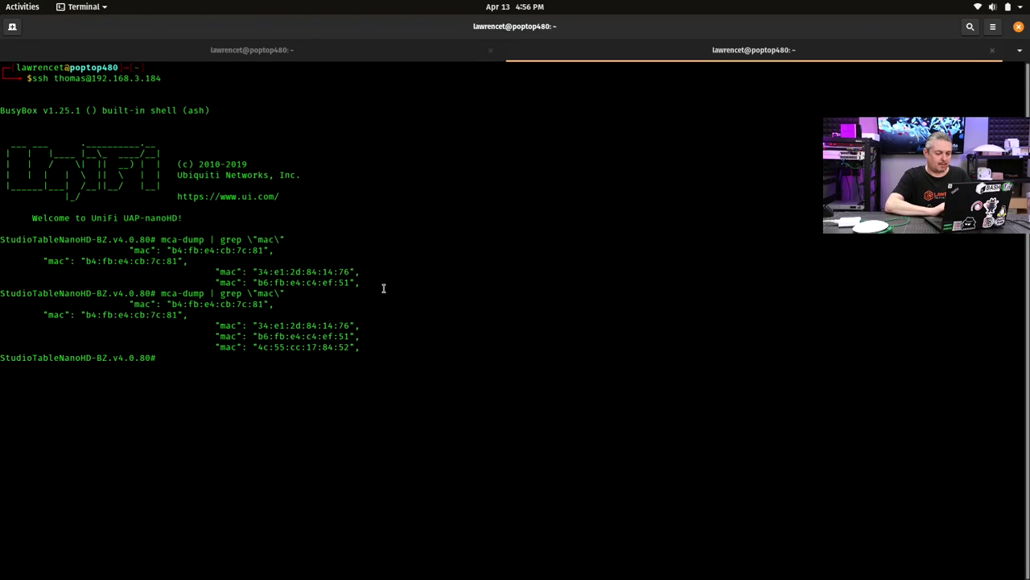
{"action": "left_click_drag", "start_coordinate": [258, 325], "coordinate": [351, 325]}
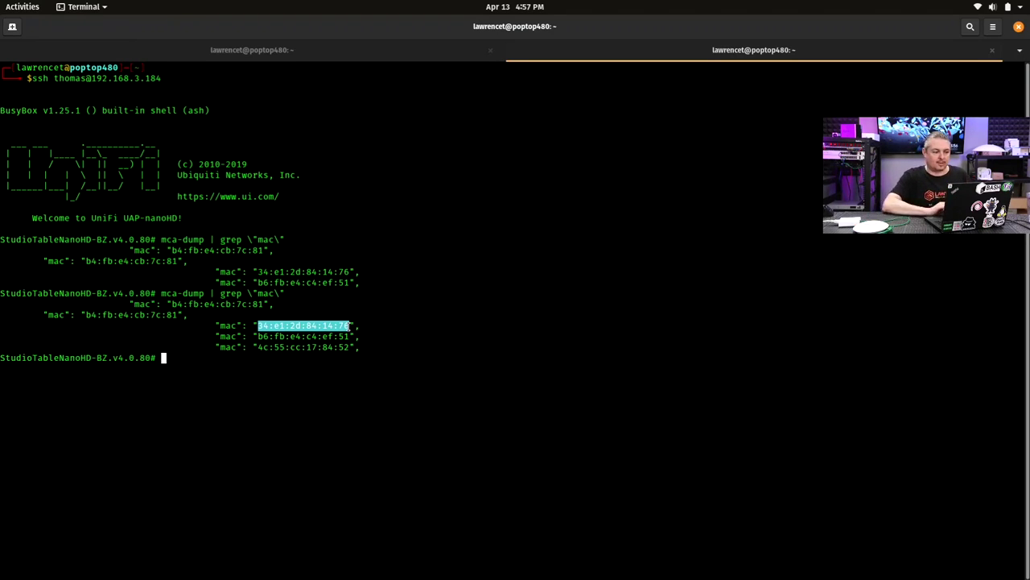
{"action": "left_click", "coordinate": [345, 49]}
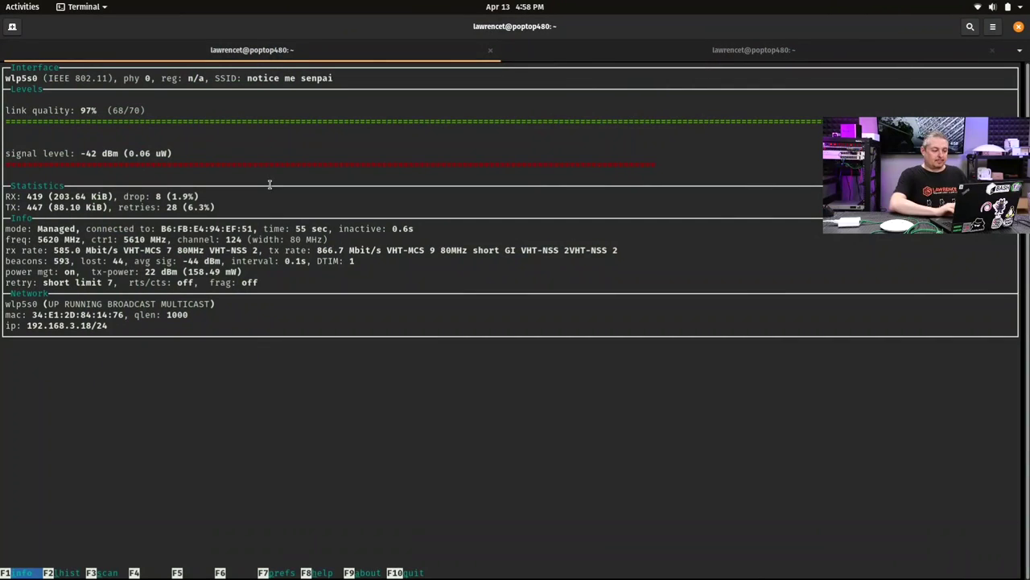
After the laptop roams, return to the controller showing Studio Table Nano HD at 91/100.
{"action": "key", "text": "alt+Tab"}
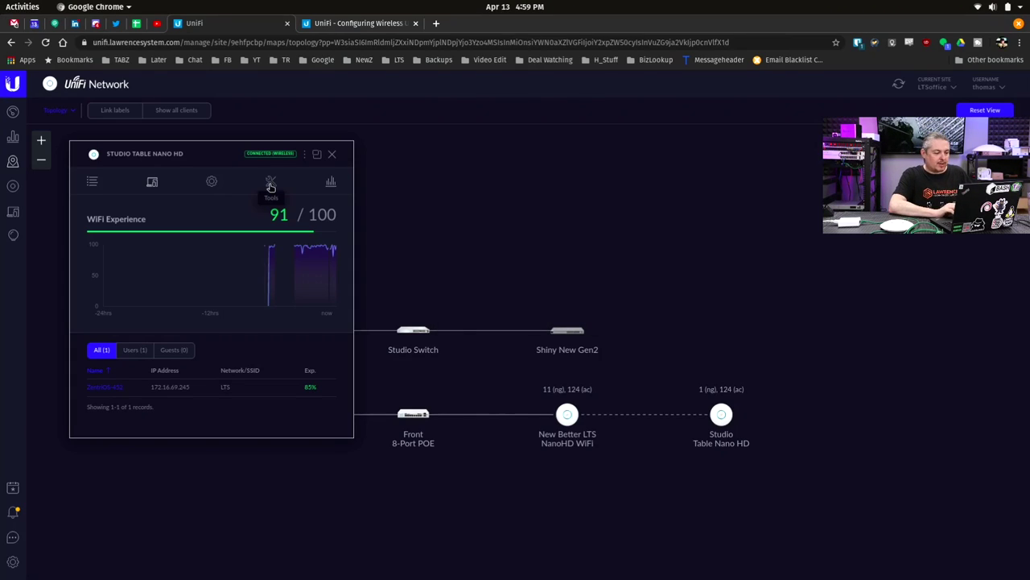
Close the Studio Table Nano HD details, view all devices, then bring up the Wireless Uplink article.
{"action": "left_click", "coordinate": [331, 154]}
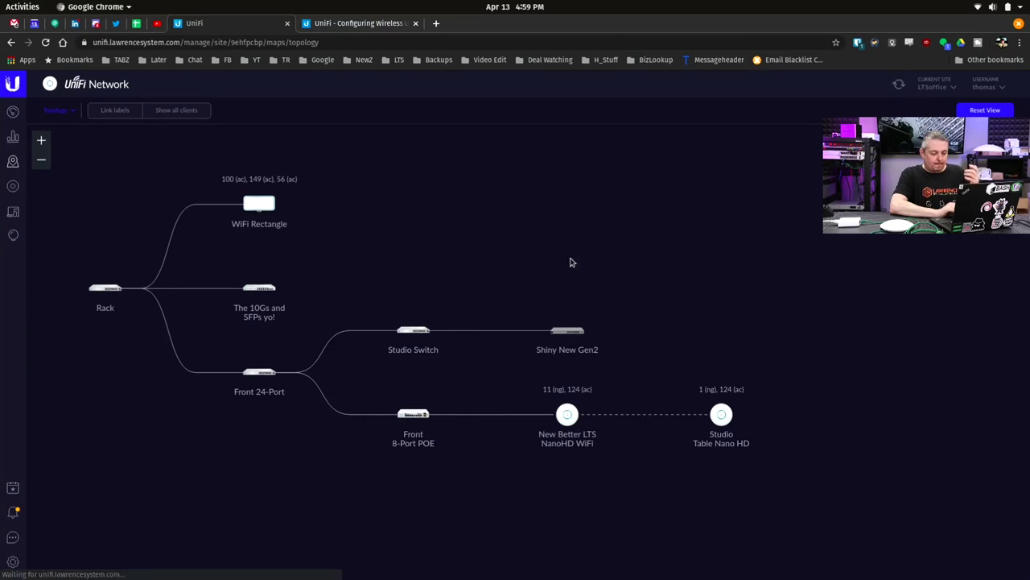
{"action": "left_click", "coordinate": [13, 186]}
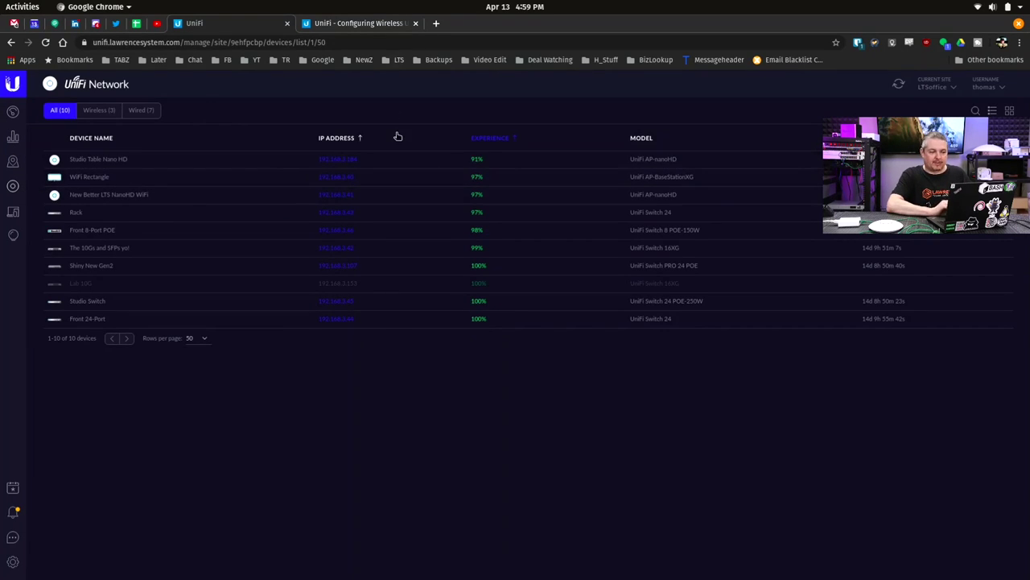
{"action": "left_click", "coordinate": [372, 23]}
Scroll the article to Best Practices, then check the nanoHD SSH session in Terminal.
{"action": "scroll", "coordinate": [485, 339], "scroll_direction": "down", "scroll_amount": 3}
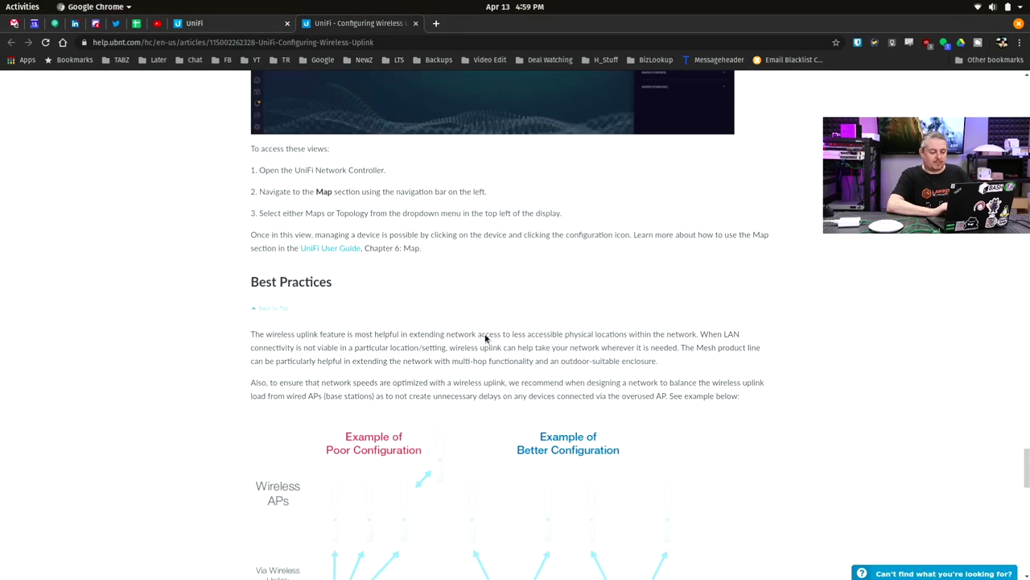
{"action": "key", "text": "alt+Tab"}
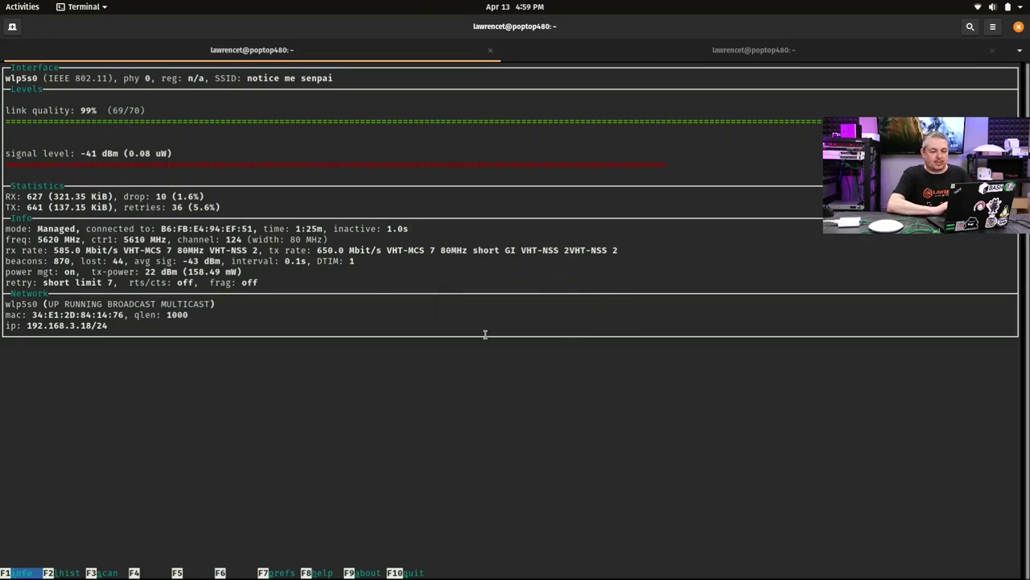
{"action": "left_click", "coordinate": [663, 55]}
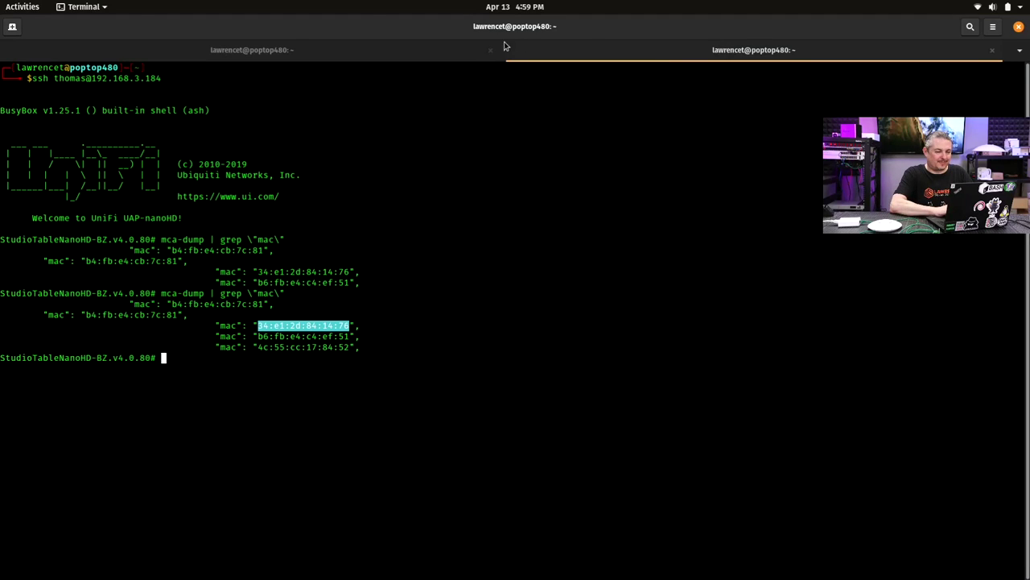
Start 'ssh forums' in a new terminal tab and return to the browser.
{"action": "left_click", "coordinate": [14, 26]}
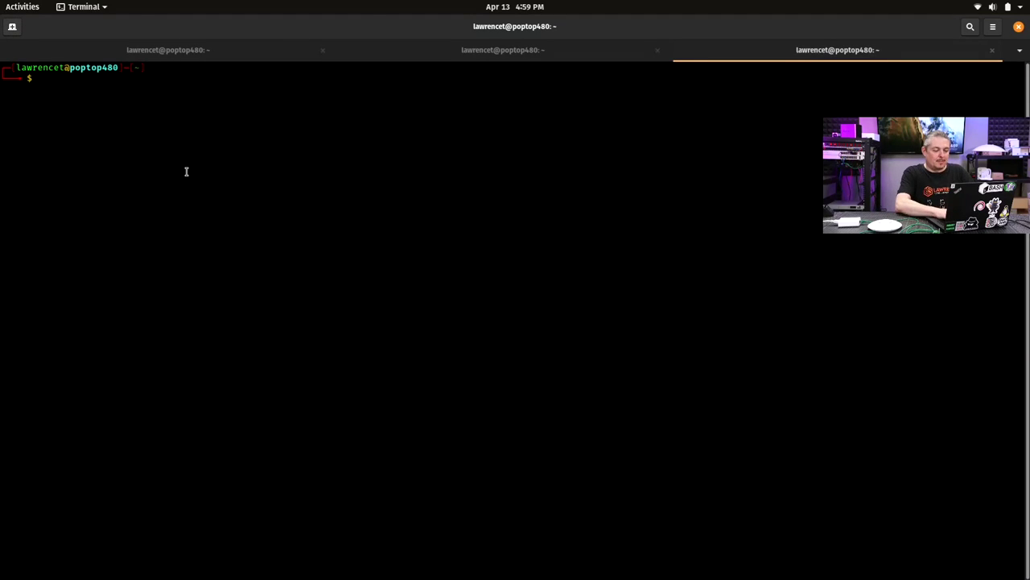
{"action": "type", "text": "ssh "}
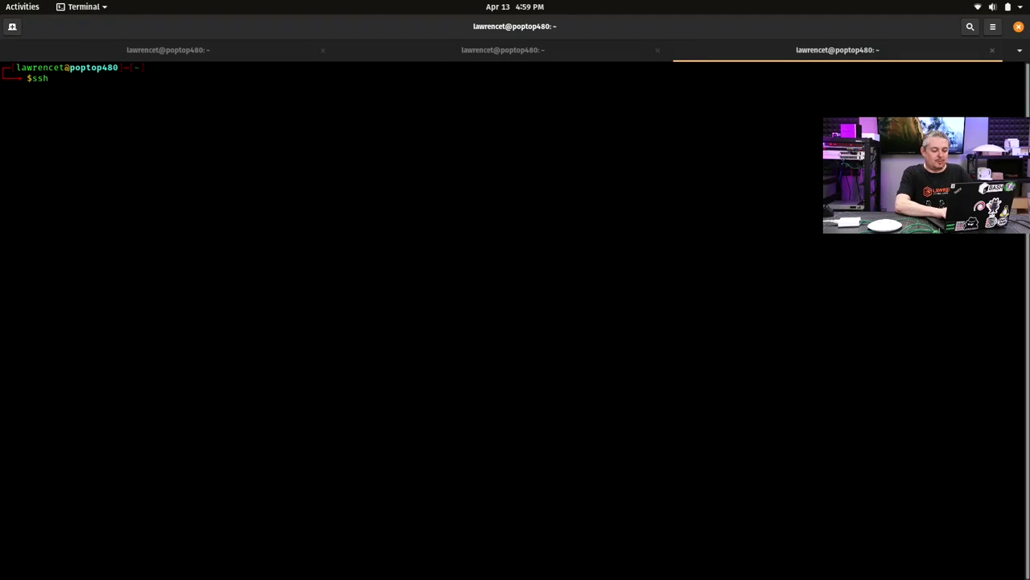
{"action": "type", "text": "forums"}
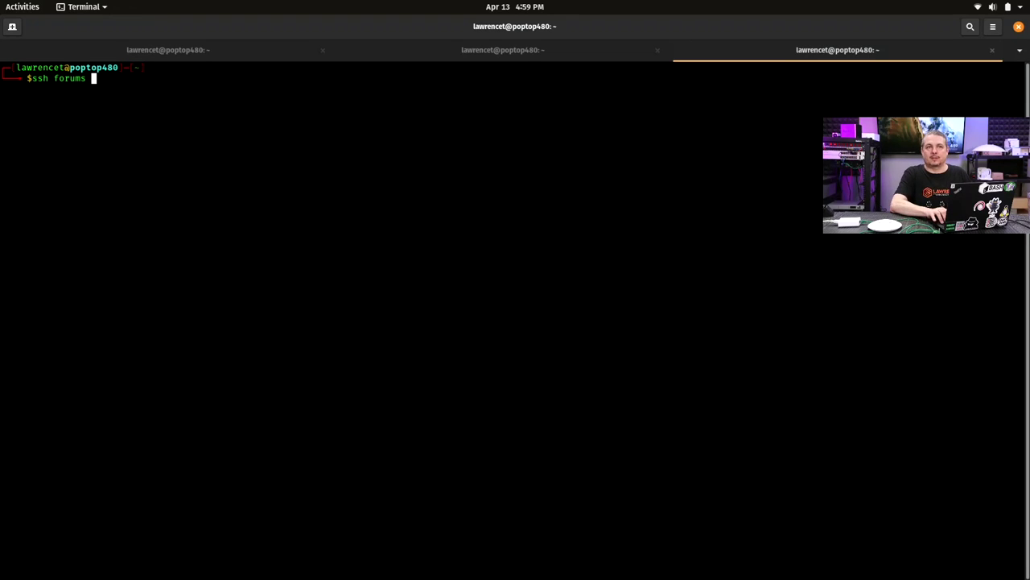
{"action": "key", "text": "Return"}
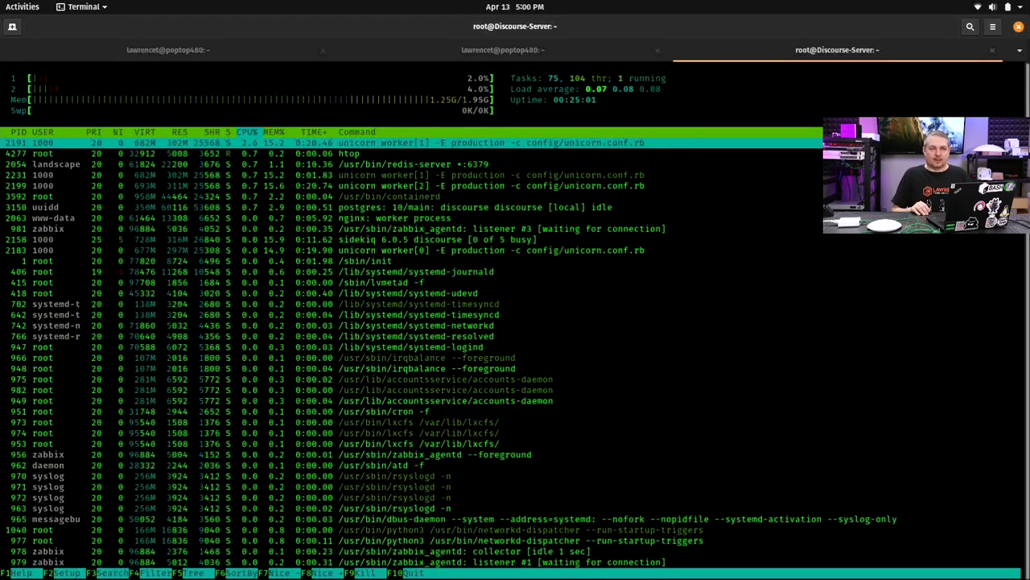
{"action": "key", "text": "alt+Tab"}
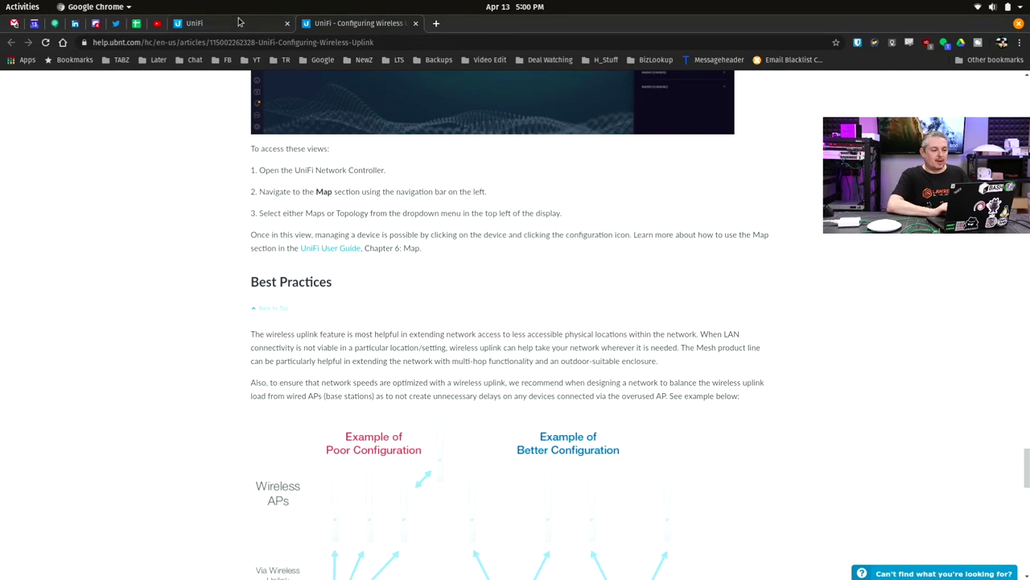
Open the laptop's connected AP, New Better LTS NanoHD WiFi, in a floating window beside the client details.
{"action": "left_click", "coordinate": [240, 22]}
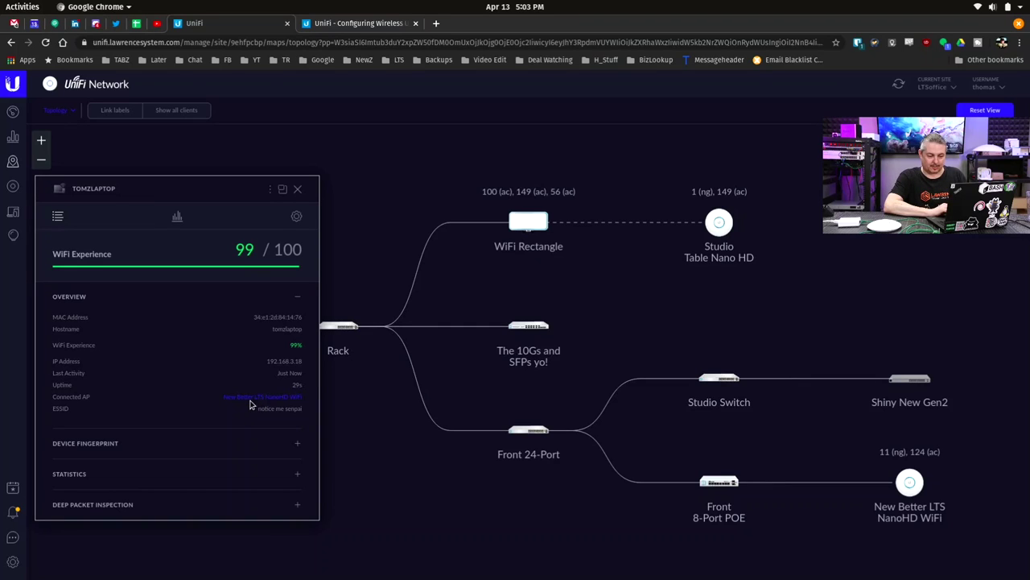
{"action": "left_click", "coordinate": [251, 398]}
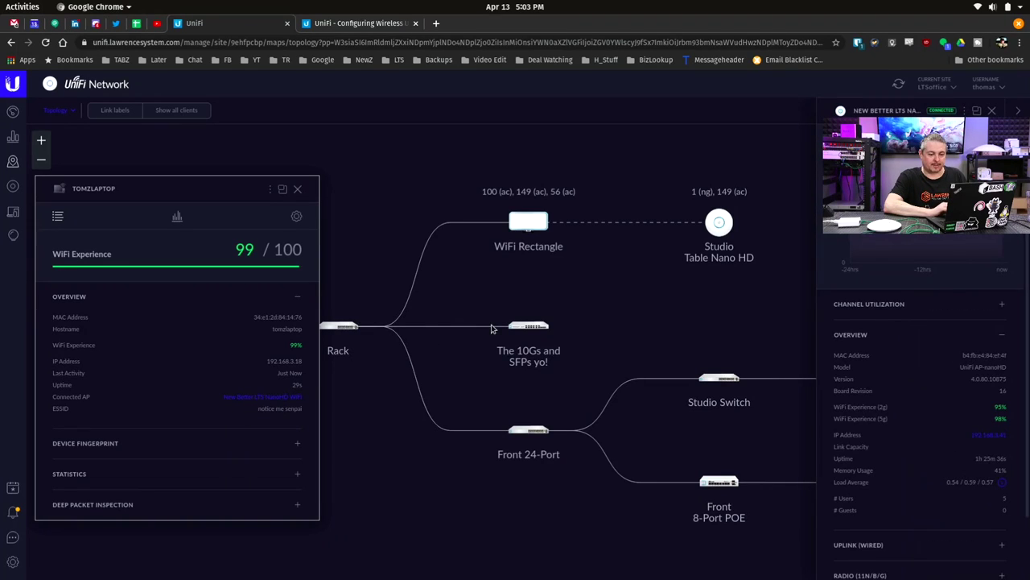
{"action": "left_click", "coordinate": [977, 111]}
{"action": "left_click_drag", "start_coordinate": [156, 170], "coordinate": [256, 98]}
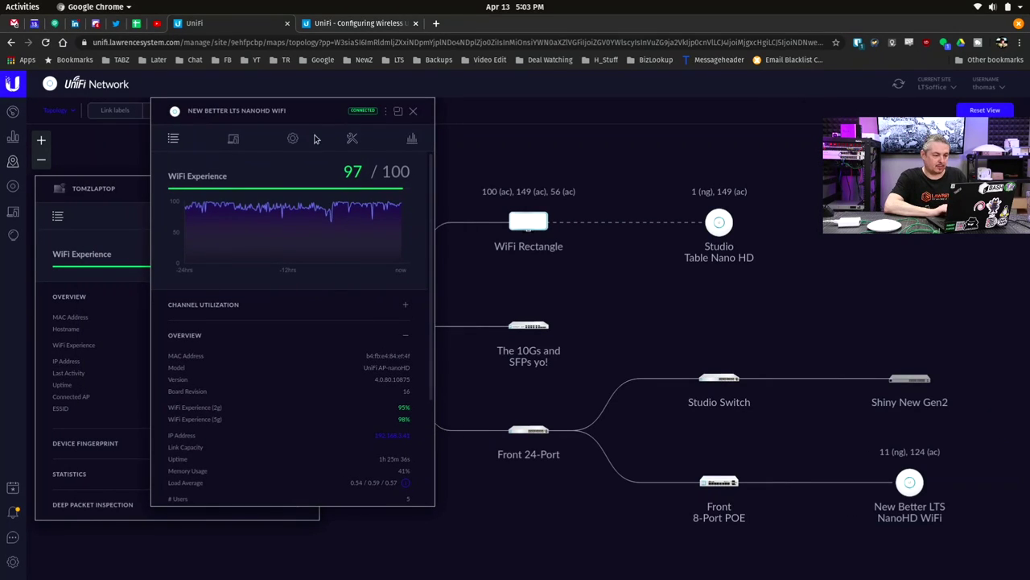
Open a debug terminal on New Better LTS NanoHD WiFi from its Tools section.
{"action": "left_click", "coordinate": [352, 138]}
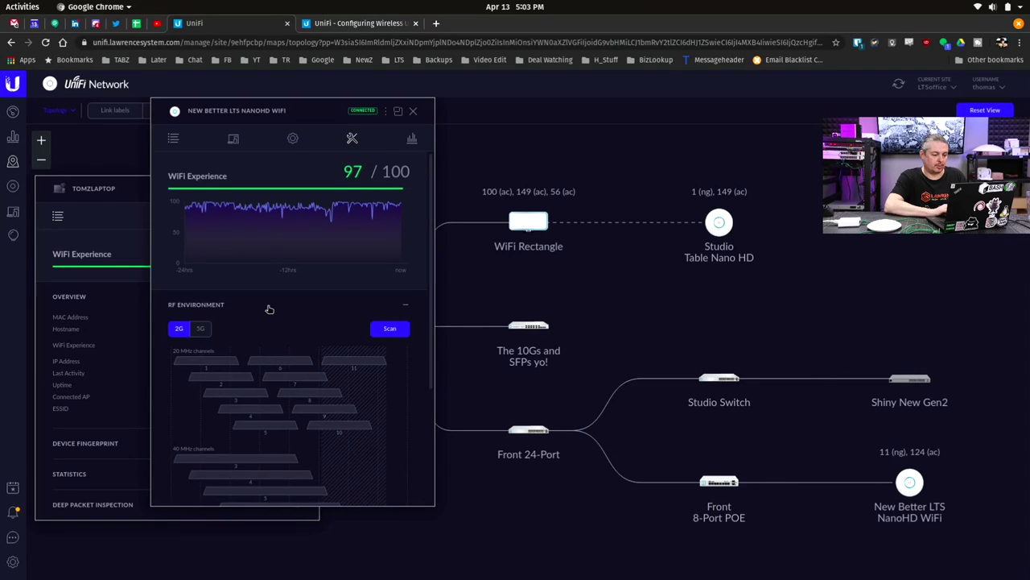
{"action": "scroll", "coordinate": [270, 309], "scroll_direction": "down", "scroll_amount": 5}
{"action": "left_click", "coordinate": [208, 493]}
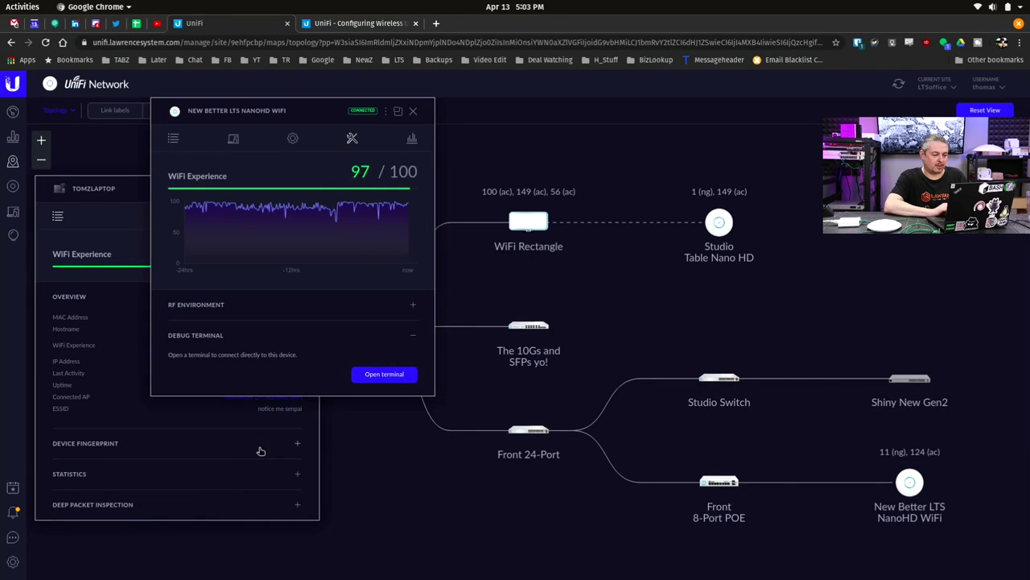
{"action": "left_click", "coordinate": [378, 378]}
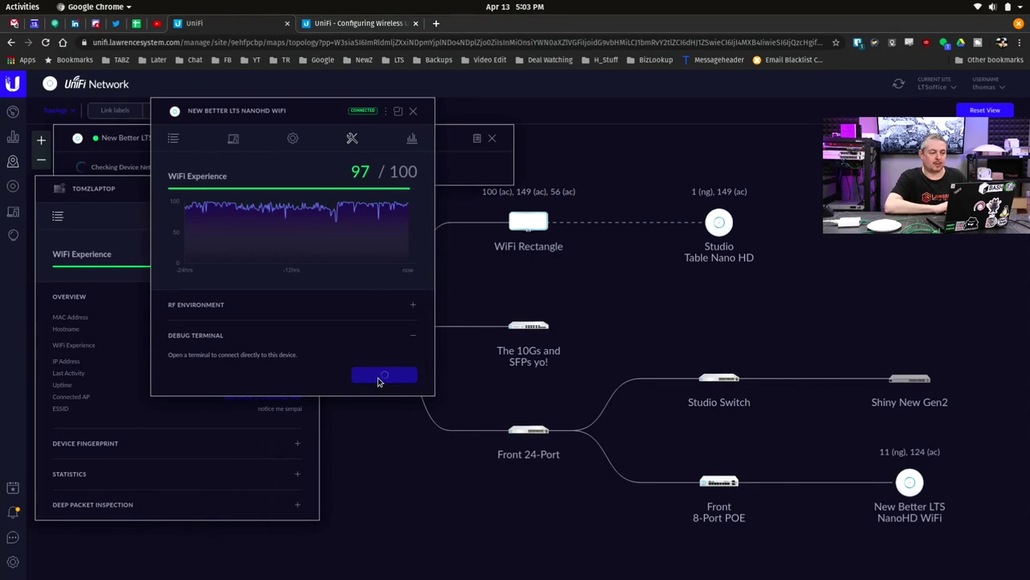
Rearrange the windows, close the laptop's client details, and check the htop session in Terminal.
{"action": "left_click_drag", "start_coordinate": [237, 116], "coordinate": [371, 275]}
{"action": "left_click_drag", "start_coordinate": [218, 220], "coordinate": [210, 280]}
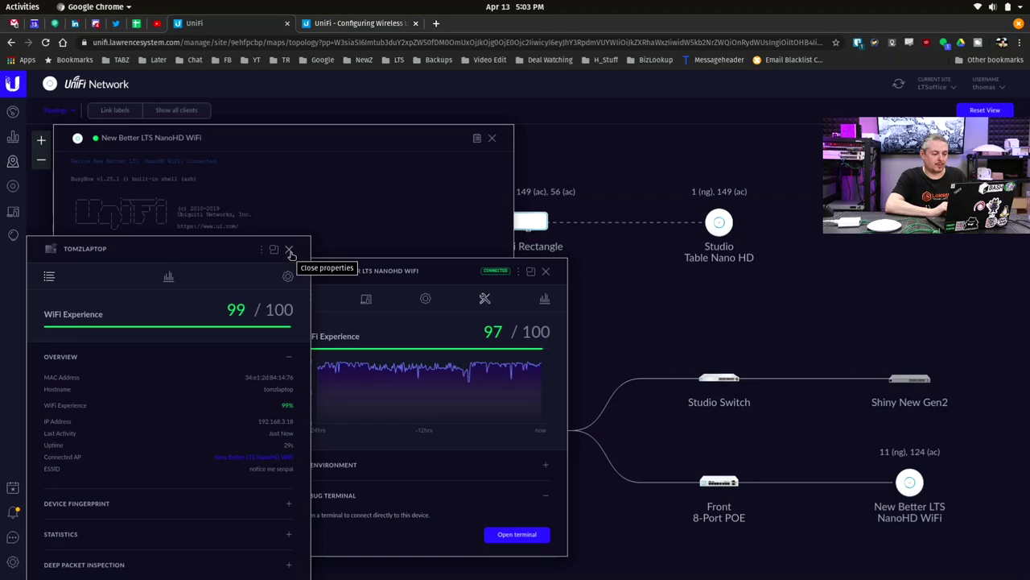
{"action": "left_click", "coordinate": [289, 250]}
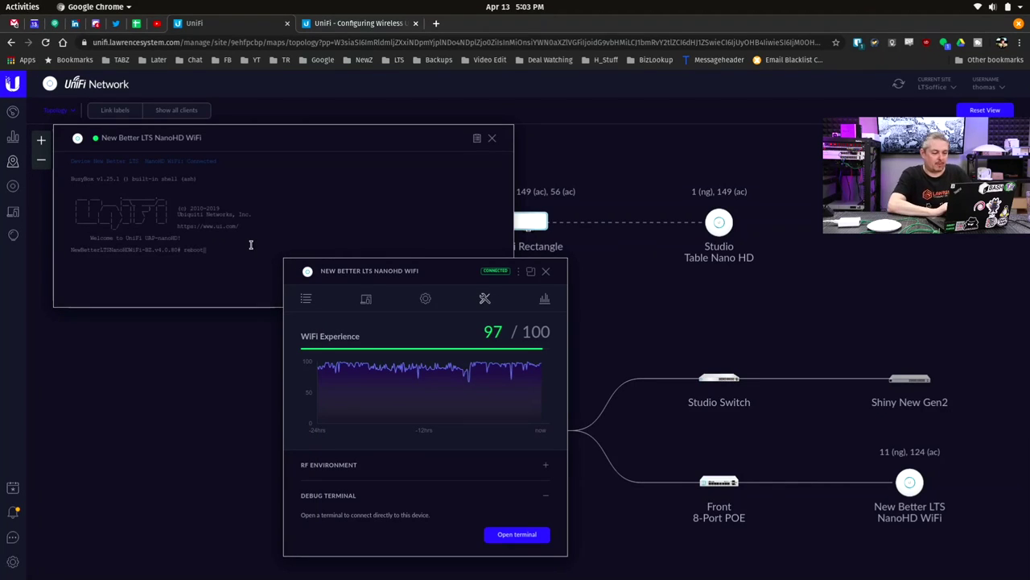
{"action": "key", "text": "alt+Tab"}
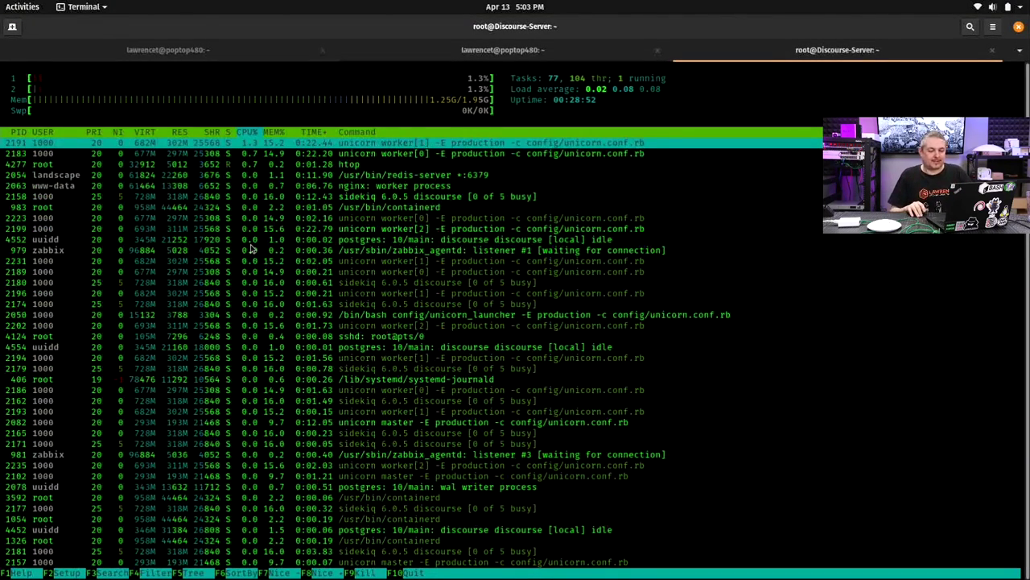
Reboot New Better LTS NanoHD WiFi, confirming wavemon shows channel 149 and the Discourse-Server htop survives.
{"action": "key", "text": "alt+Tab"}
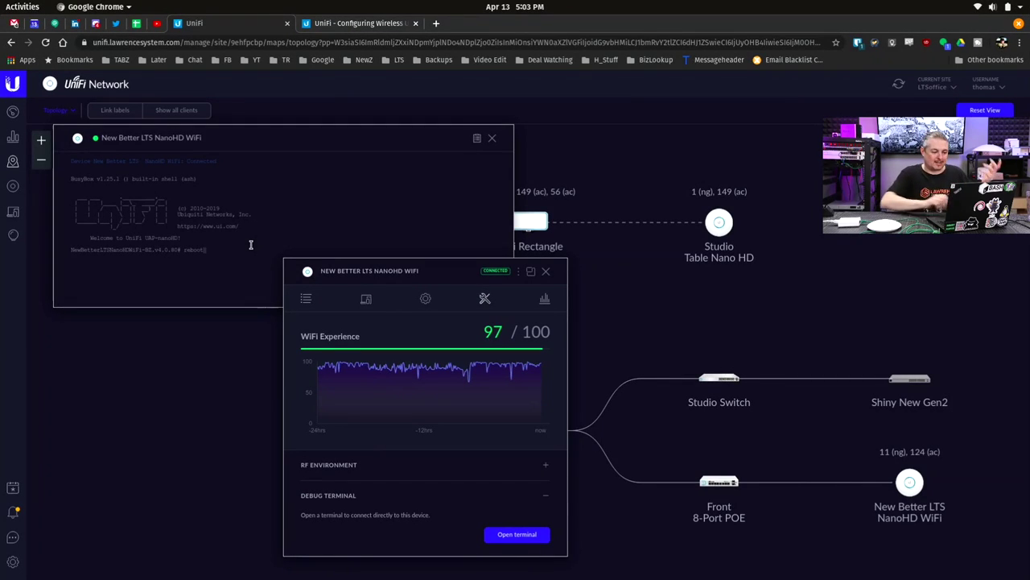
{"action": "key", "text": "Return"}
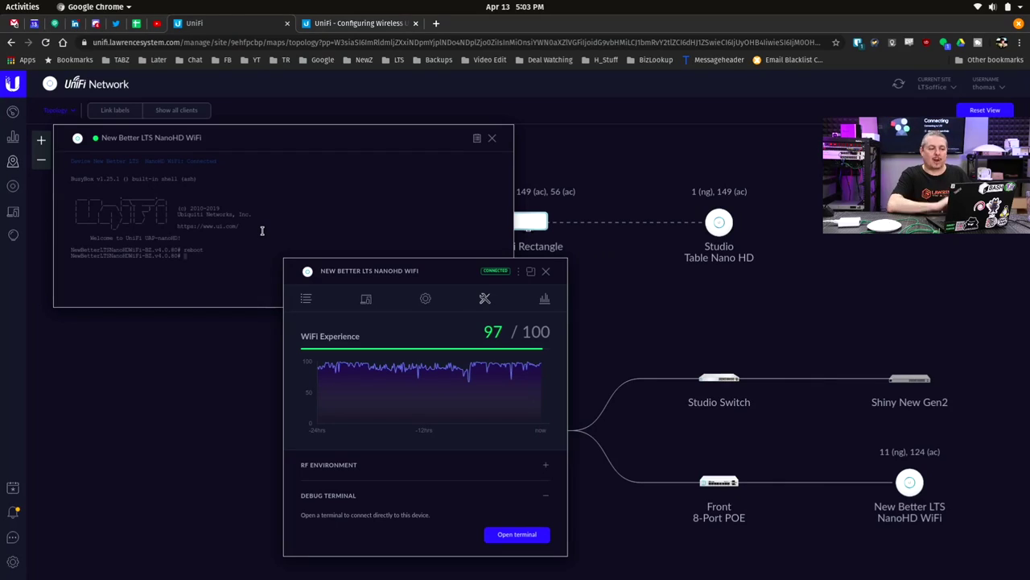
{"action": "key", "text": "alt+Tab"}
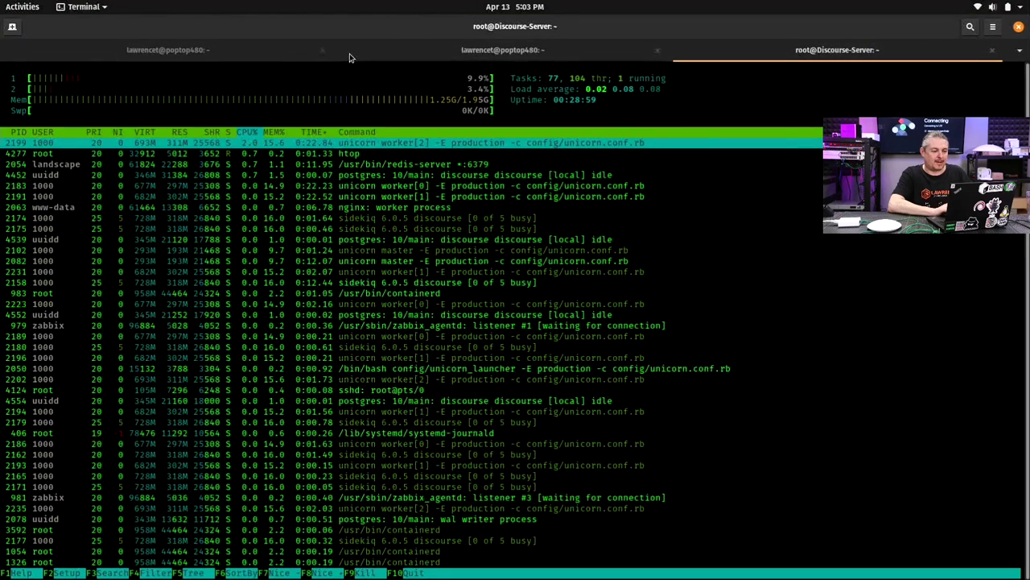
{"action": "left_click", "coordinate": [366, 54]}
{"action": "left_click", "coordinate": [272, 54]}
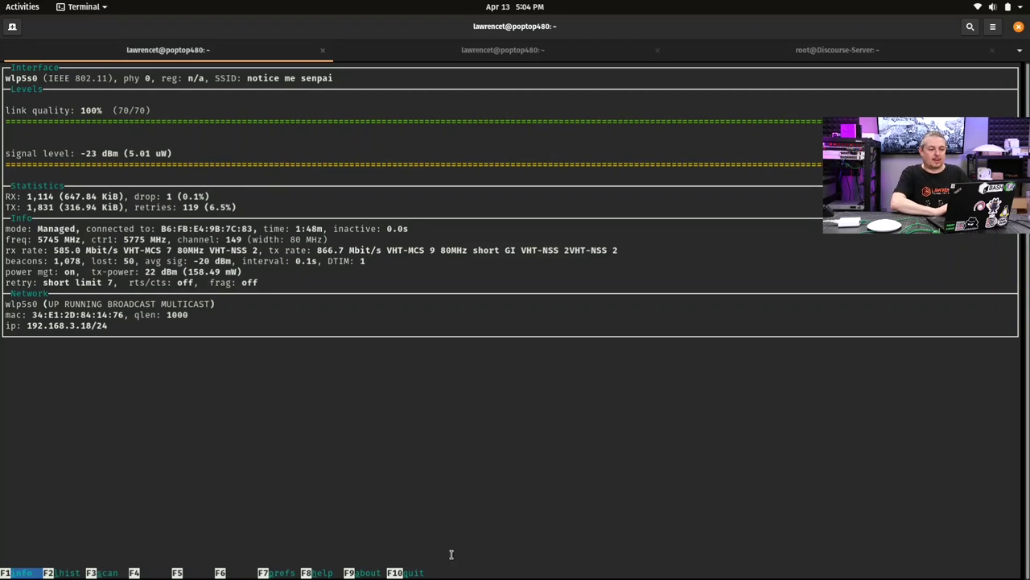
{"action": "left_click", "coordinate": [829, 50]}
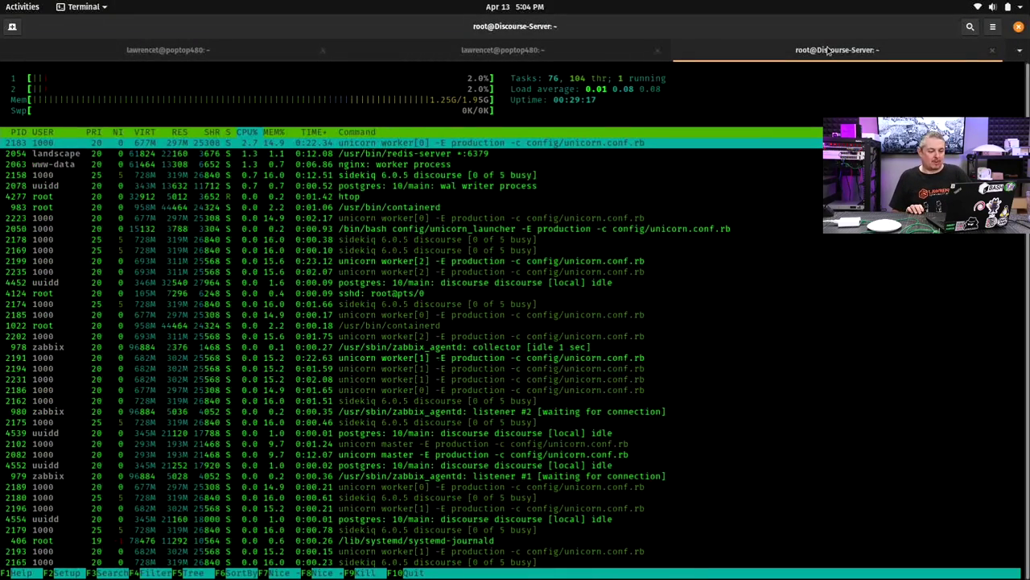
Close the access point details and debug terminal windows, then recenter the topology map on the whole network.
{"action": "key", "text": "alt+Tab"}
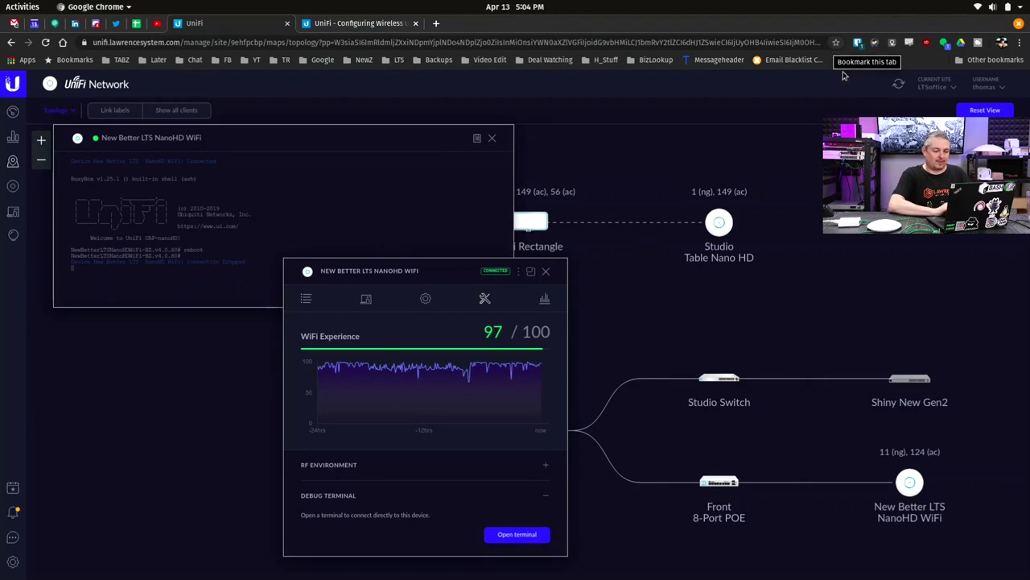
{"action": "left_click", "coordinate": [547, 272]}
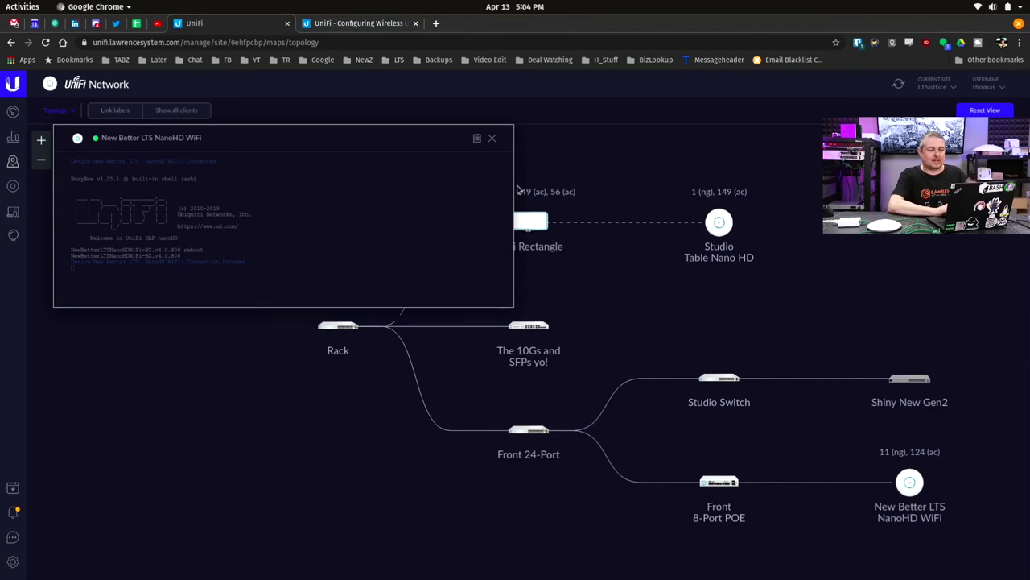
{"action": "left_click", "coordinate": [493, 138]}
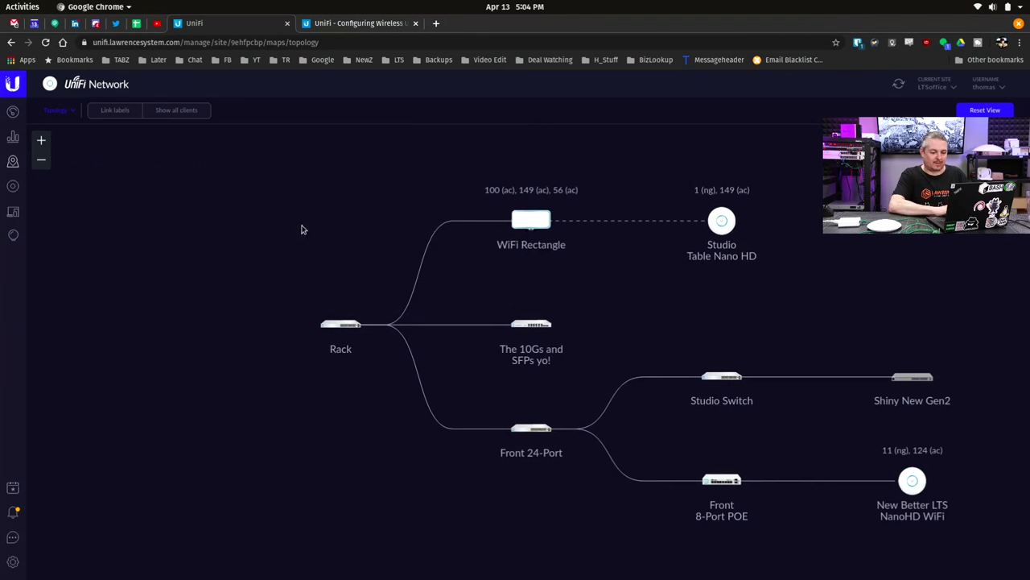
{"action": "left_click_drag", "start_coordinate": [297, 228], "coordinate": [177, 223]}
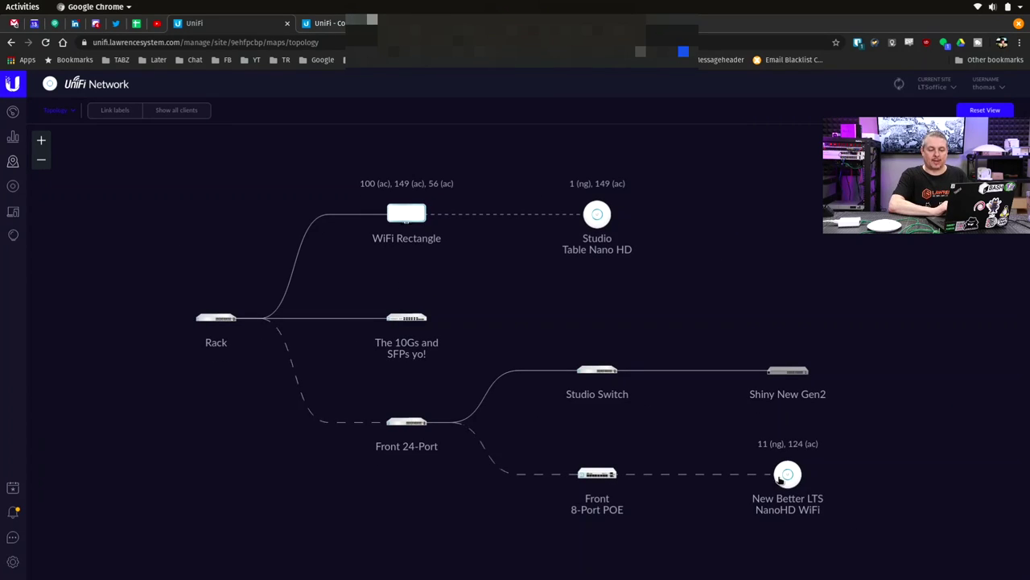